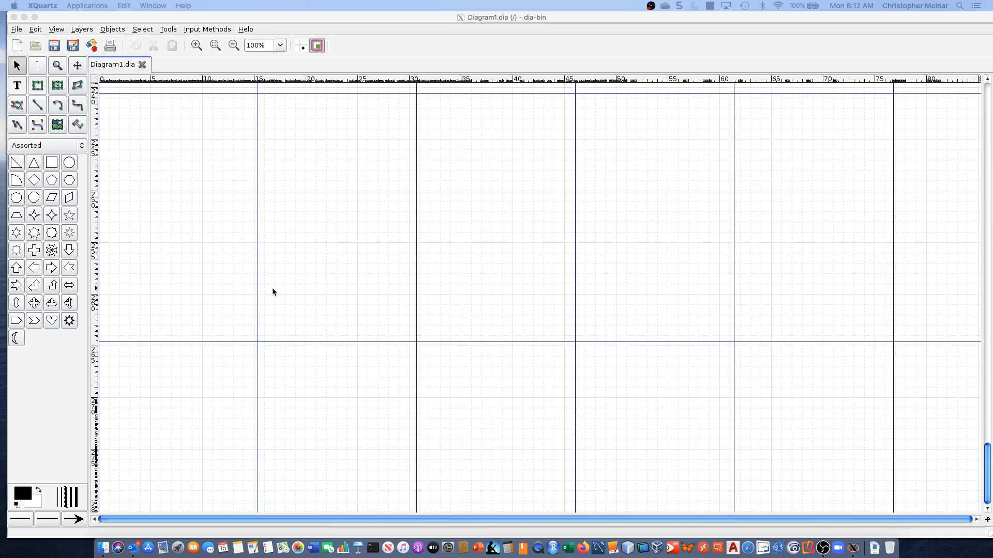
scroll(273, 291, down, 8)
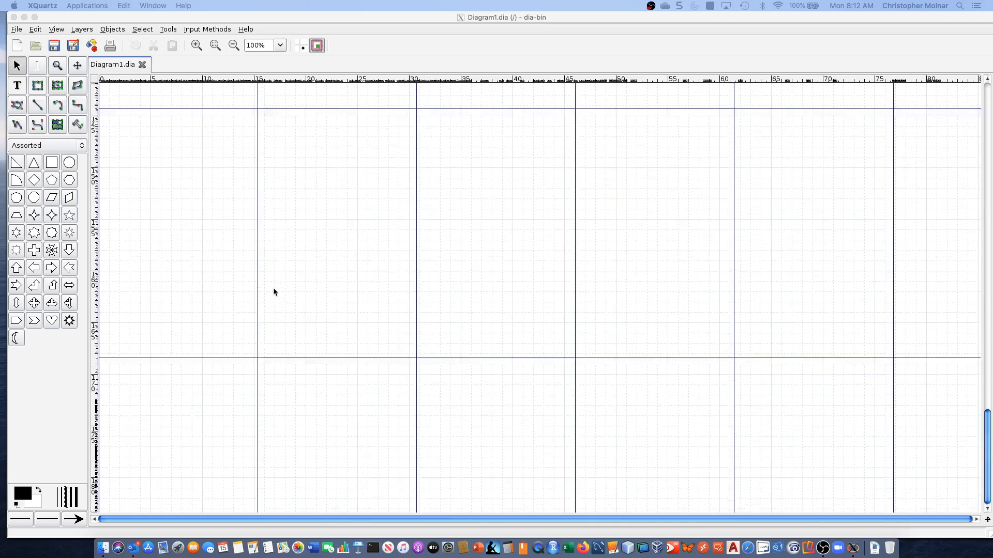
scroll(273, 287, up, 5)
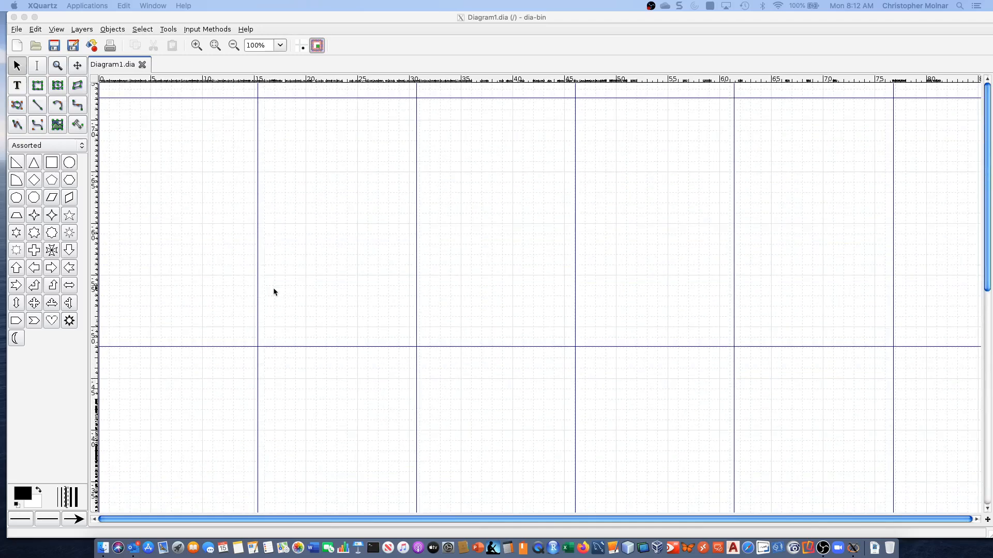
scroll(274, 292, down, 5)
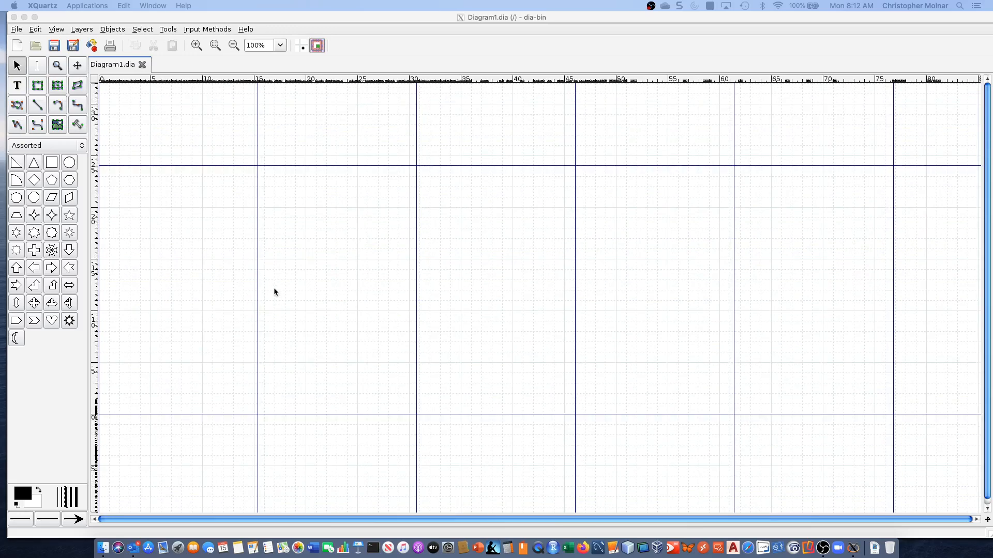
scroll(170, 386, down, 19)
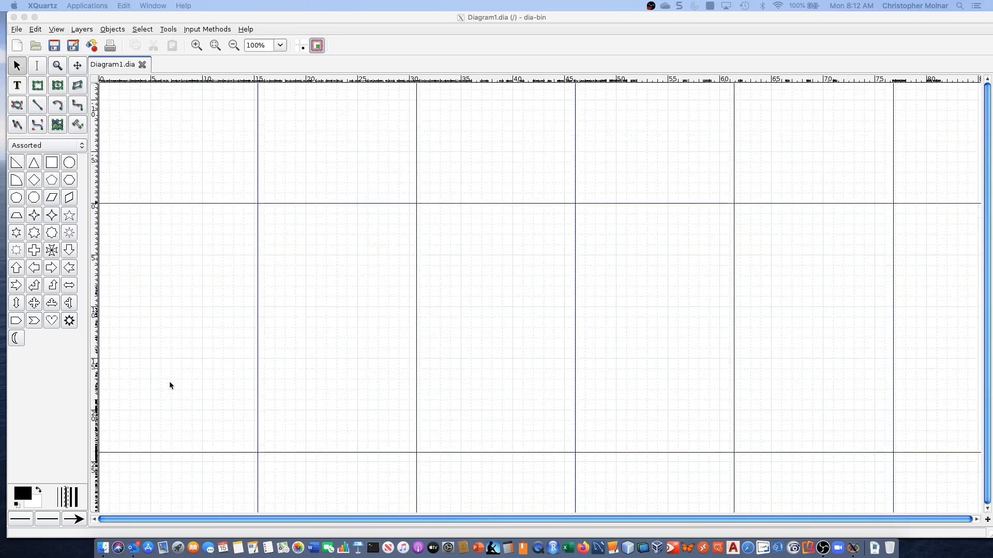
scroll(169, 384, down, 5)
scroll(169, 380, up, 20)
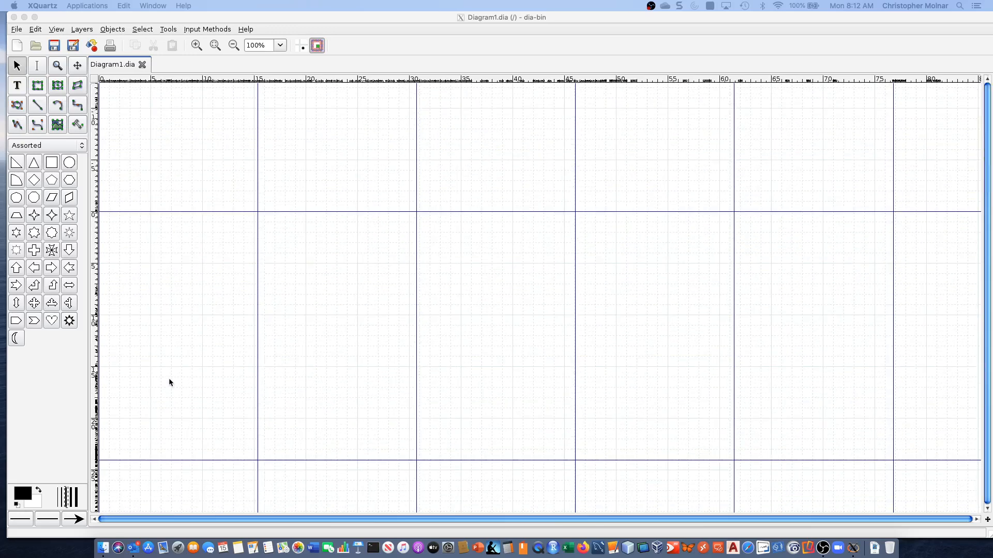
scroll(168, 374, up, 20)
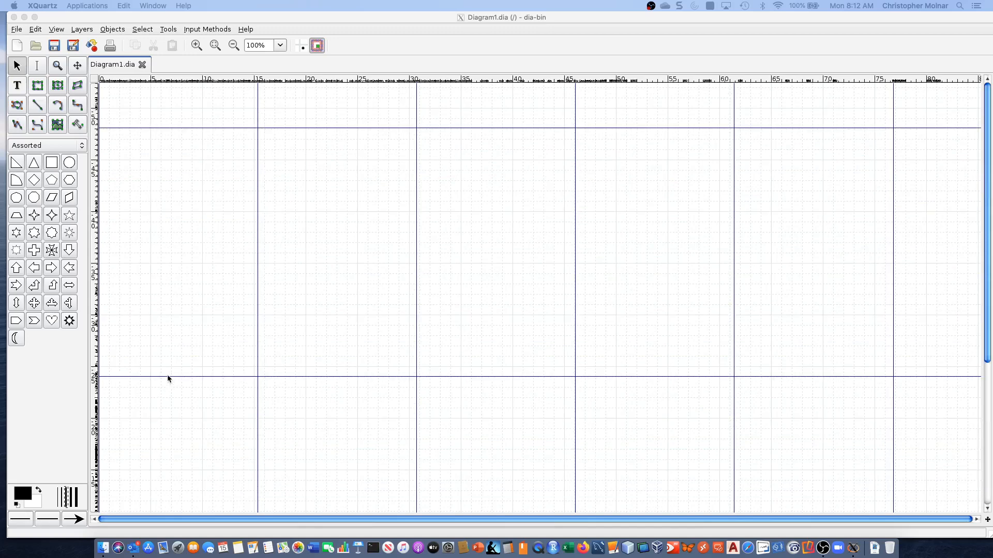
scroll(168, 378, up, 5)
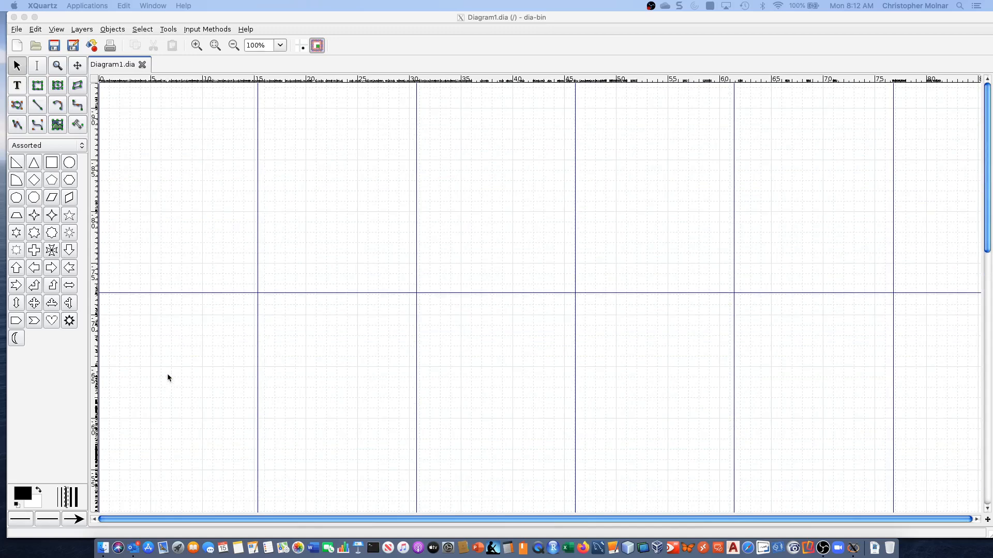
scroll(168, 377, up, 15)
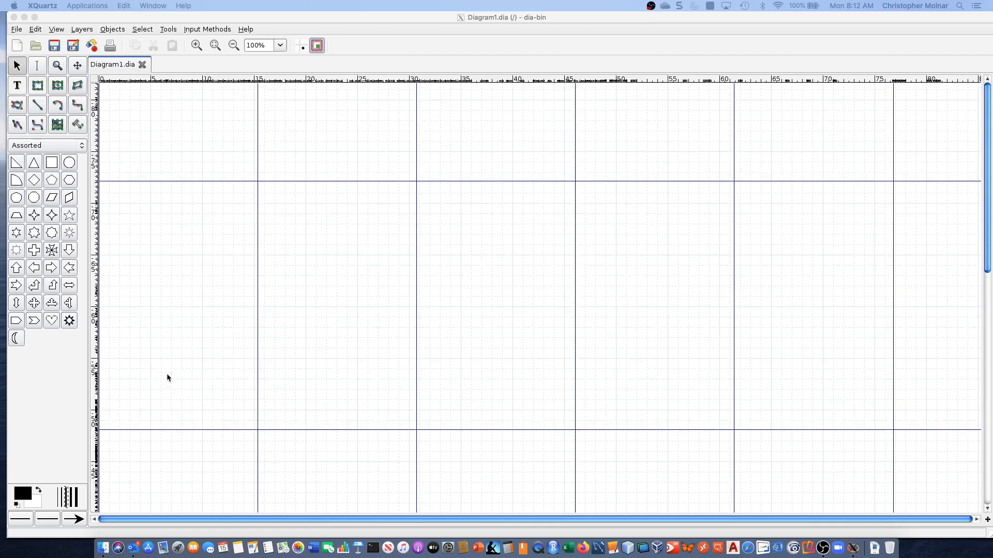
scroll(166, 376, up, 8)
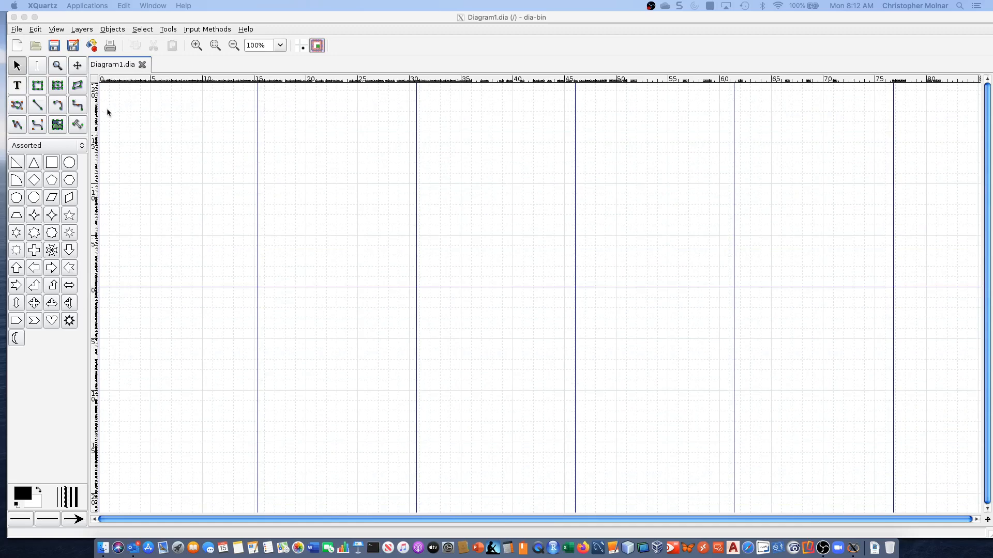
scroll(114, 150, up, 2)
scroll(114, 150, down, 5)
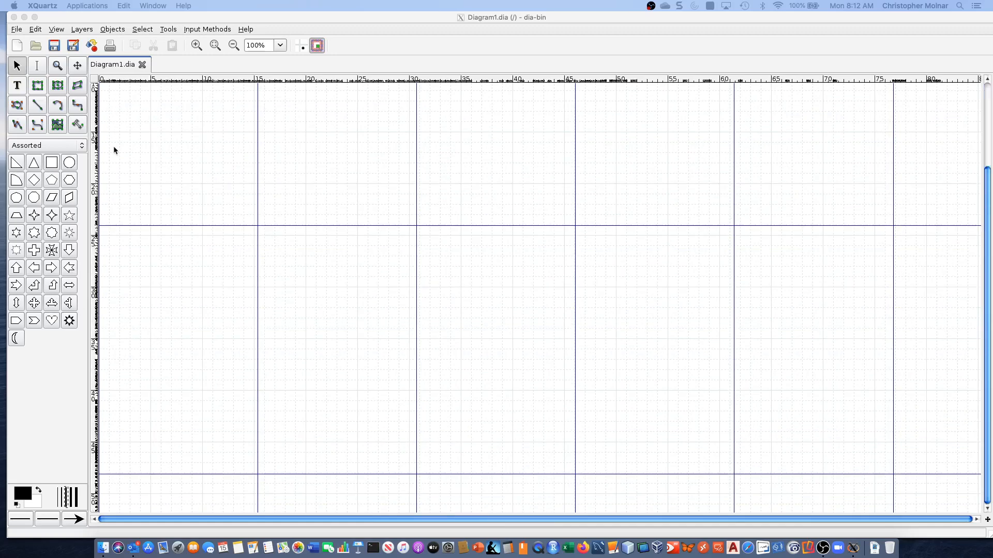
scroll(115, 149, up, 20)
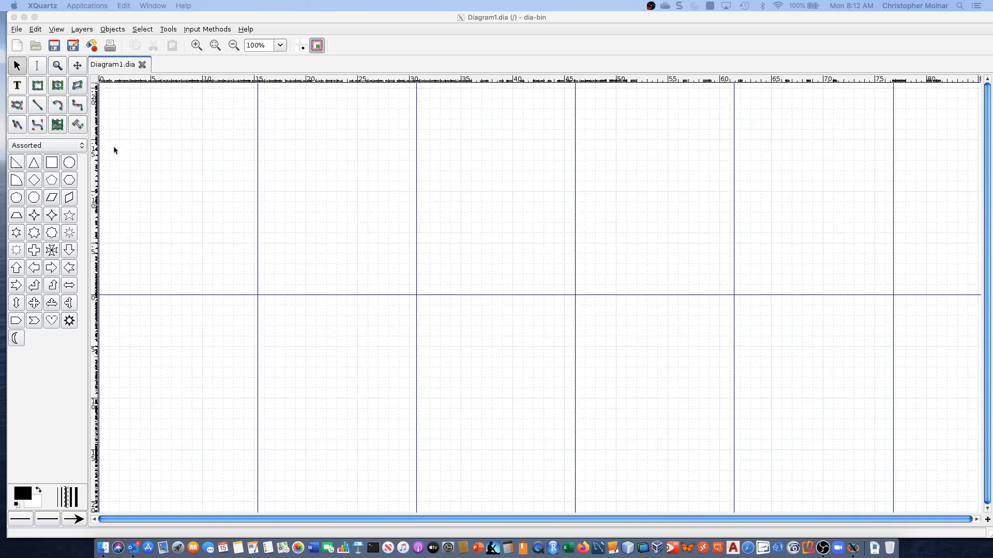
scroll(115, 150, down, 15)
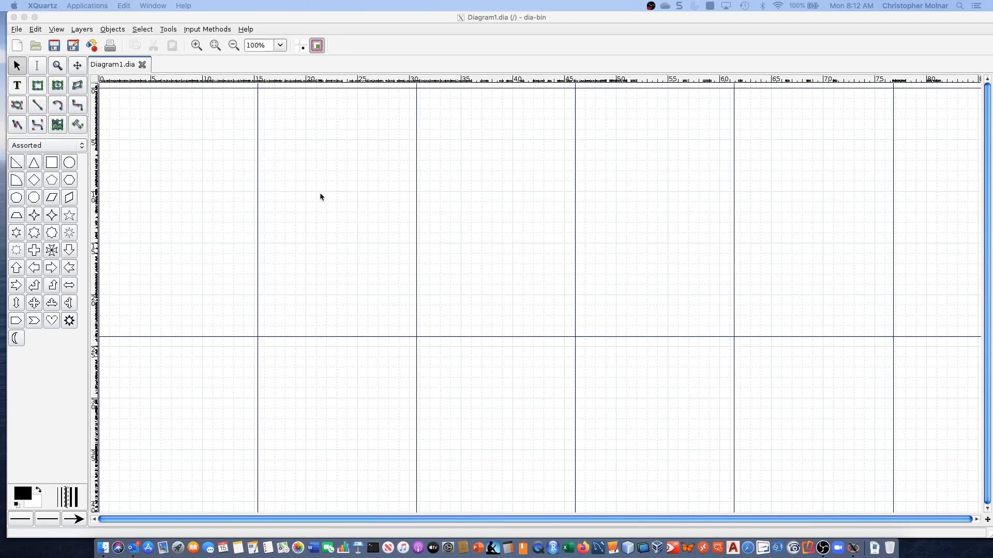
Step: Switch the shape sheet to Flowchart and back to Assorted
click(83, 143)
click(83, 145)
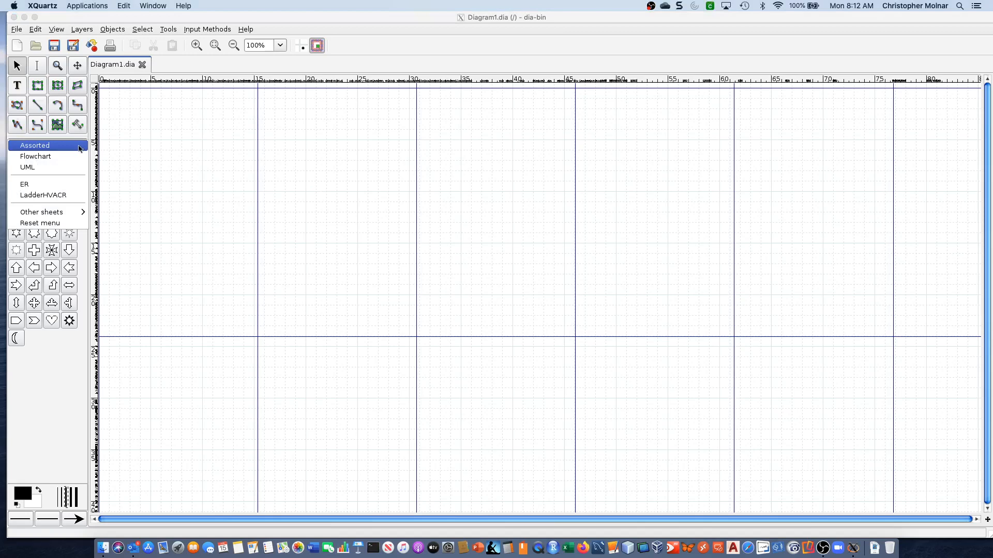
click(39, 156)
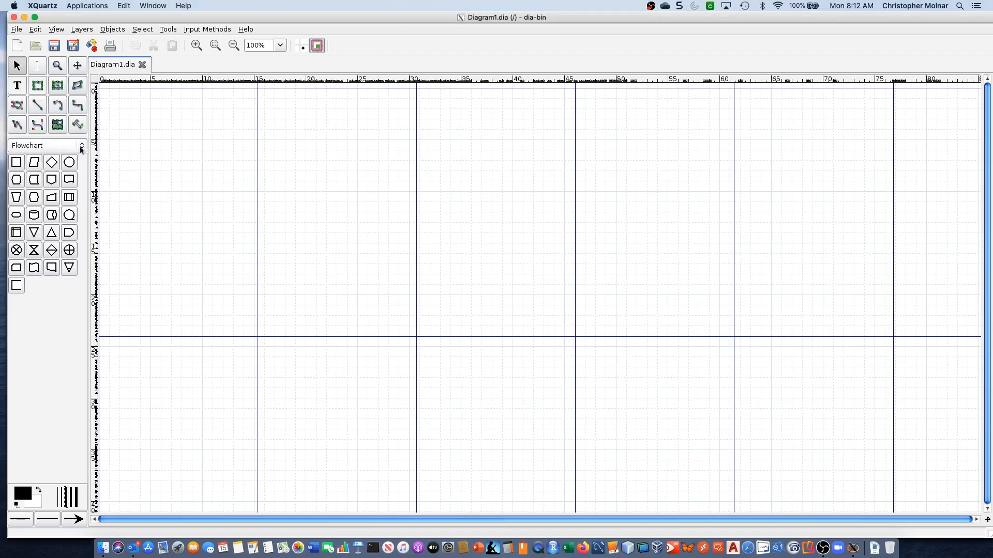
click(81, 146)
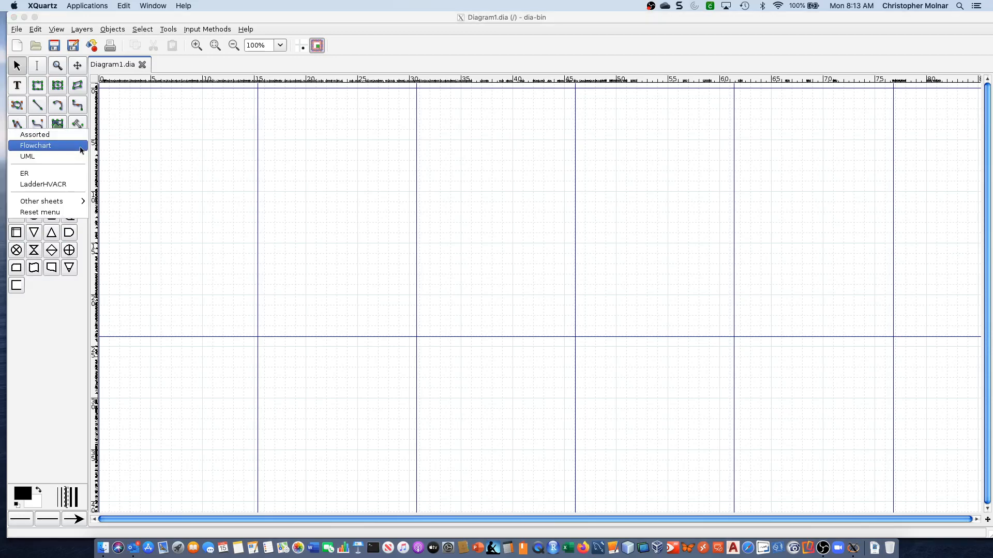
click(51, 135)
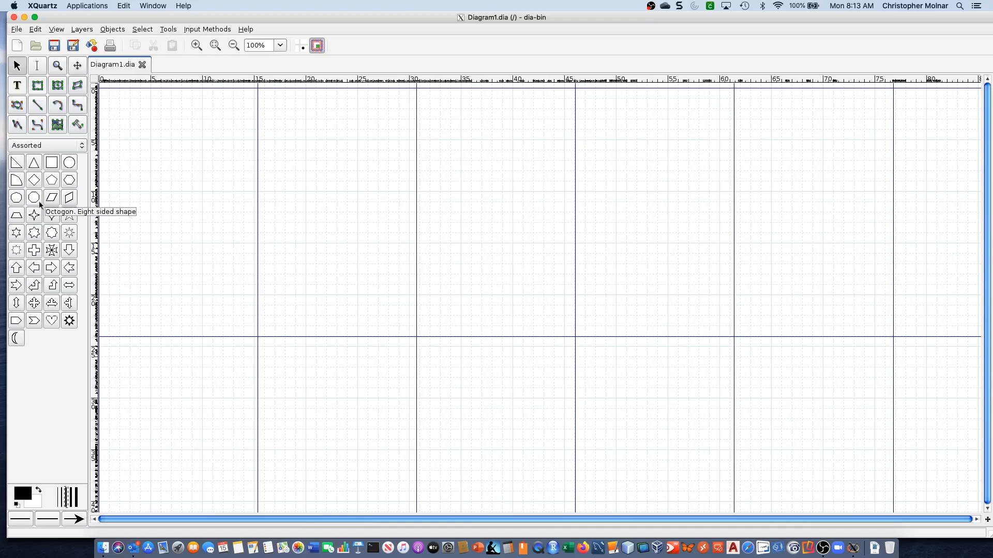
Step: Draw a large perfect square about 35 units wide, starting near the page origin, as the outline of the floor layout
click(50, 165)
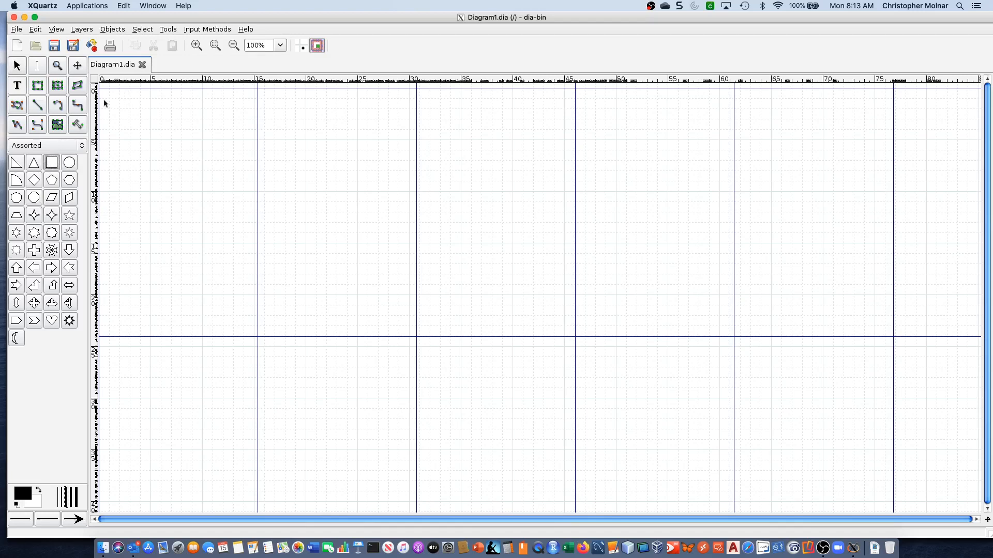
drag(111, 102, 257, 252)
mouse_move(332, 179)
mouse_down()
mouse_move(319, 208)
mouse_move(384, 269)
mouse_move(505, 326)
mouse_move(604, 319)
mouse_move(635, 299)
mouse_up()
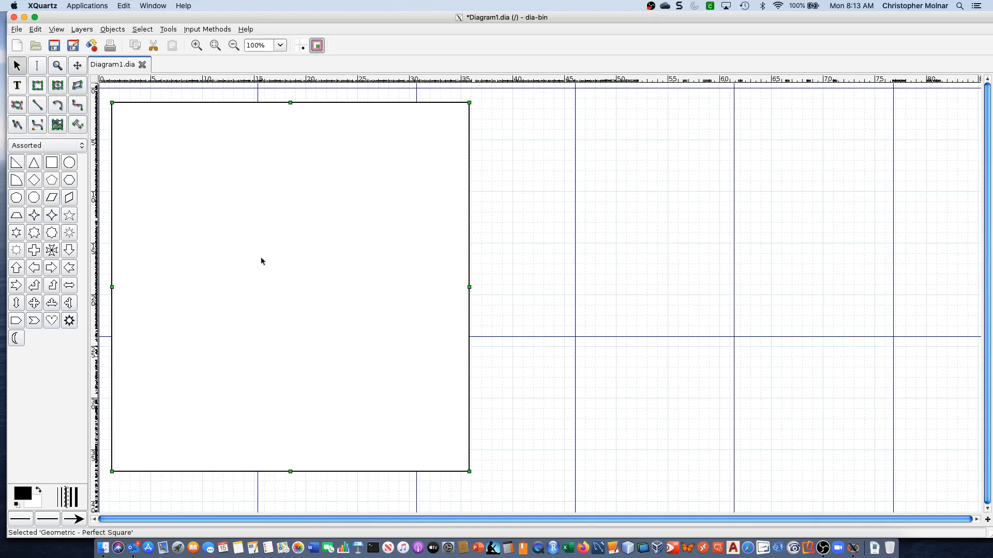
Step: Draw a box about 3 units wide and 5 units high inside the large square, near its upper-left corner
click(104, 195)
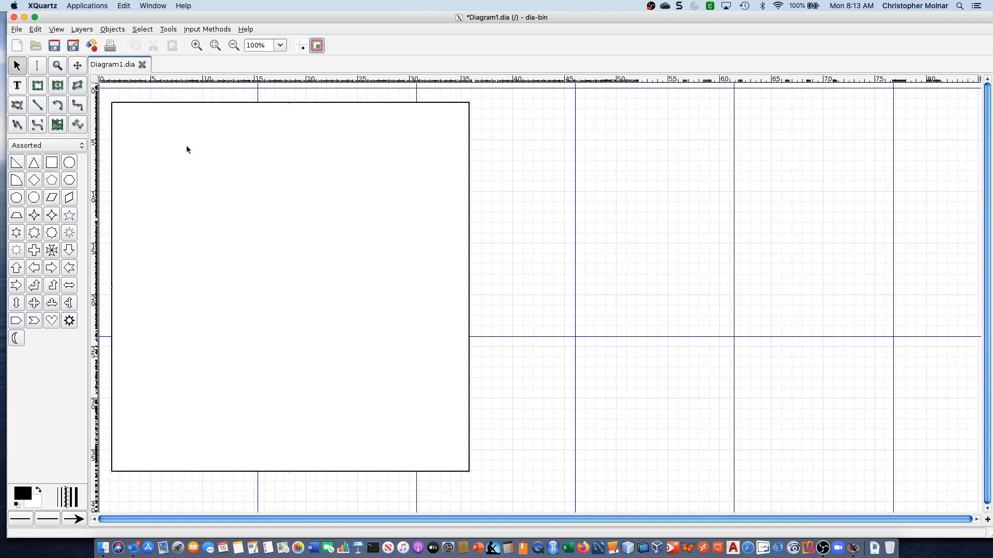
click(36, 86)
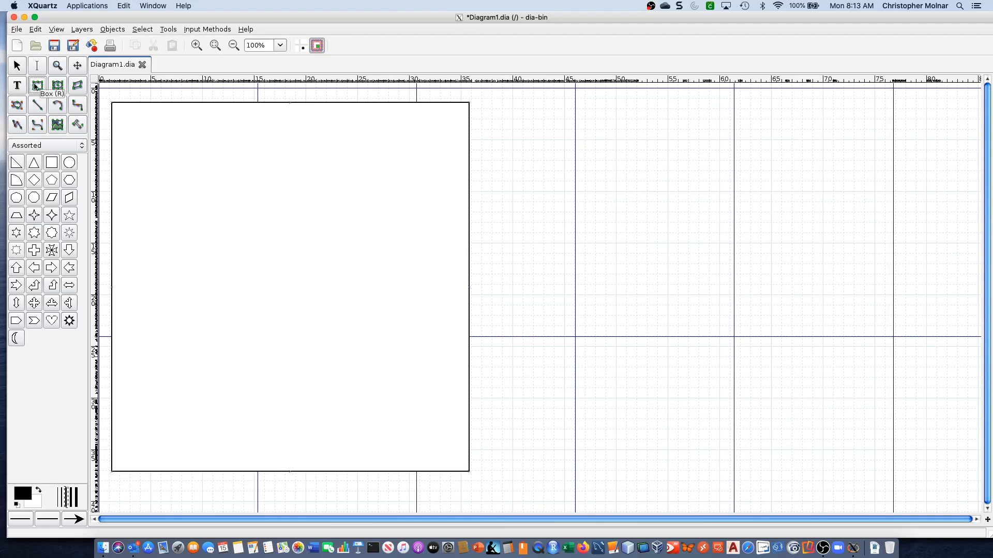
drag(127, 135, 139, 161)
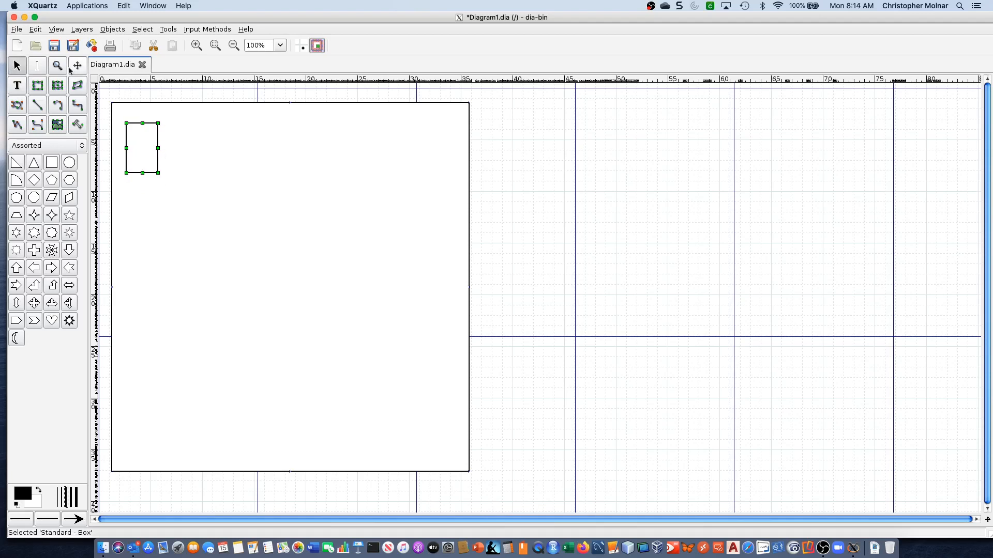
click(14, 88)
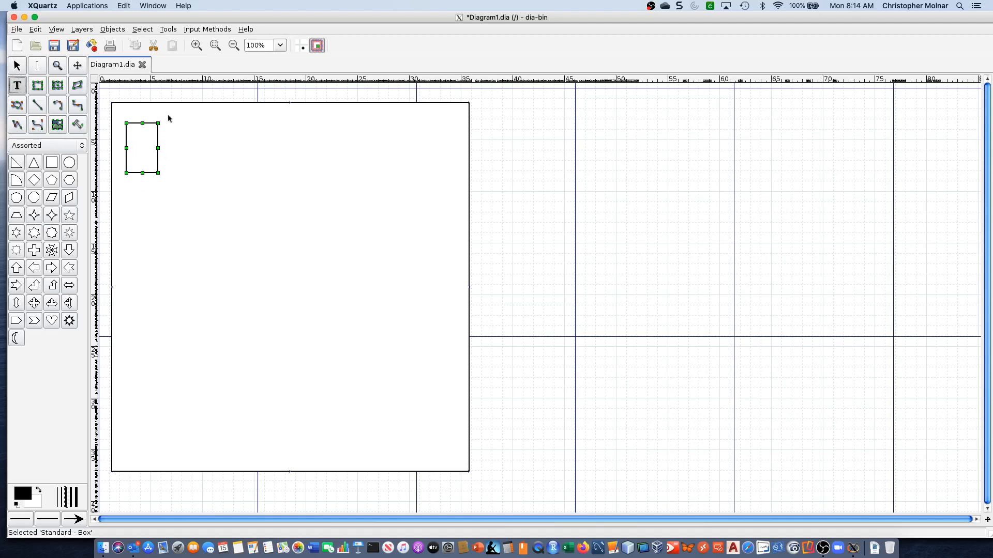
click(169, 130)
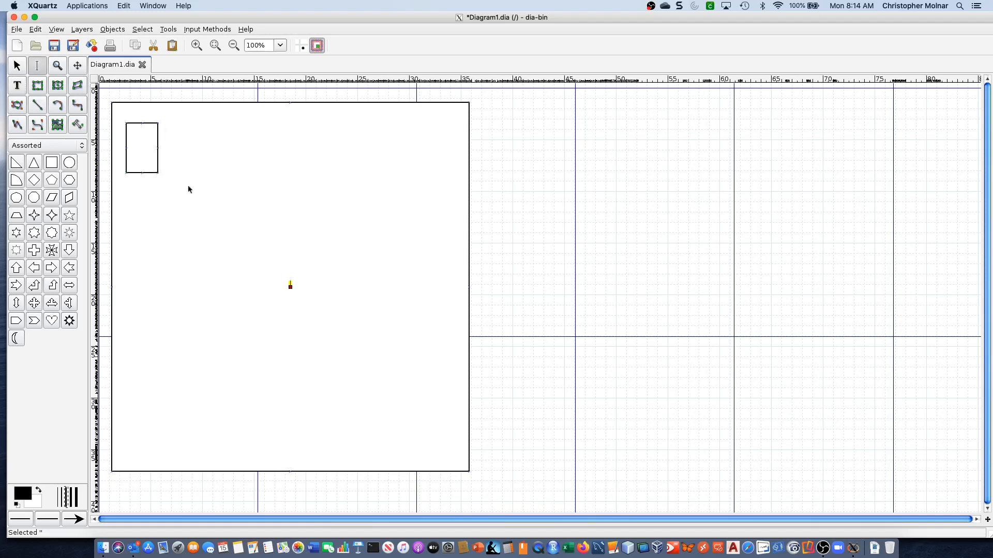
click(17, 86)
click(17, 88)
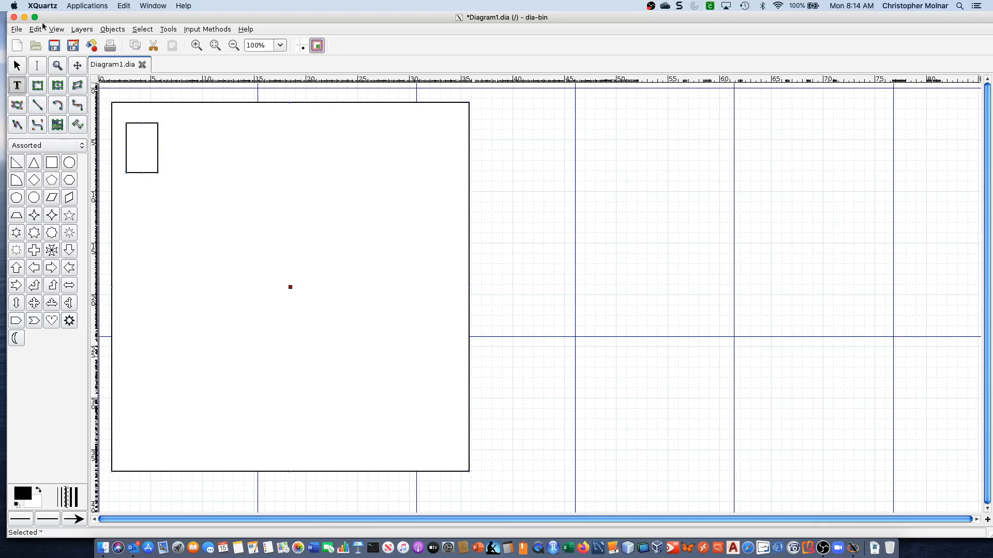
click(43, 28)
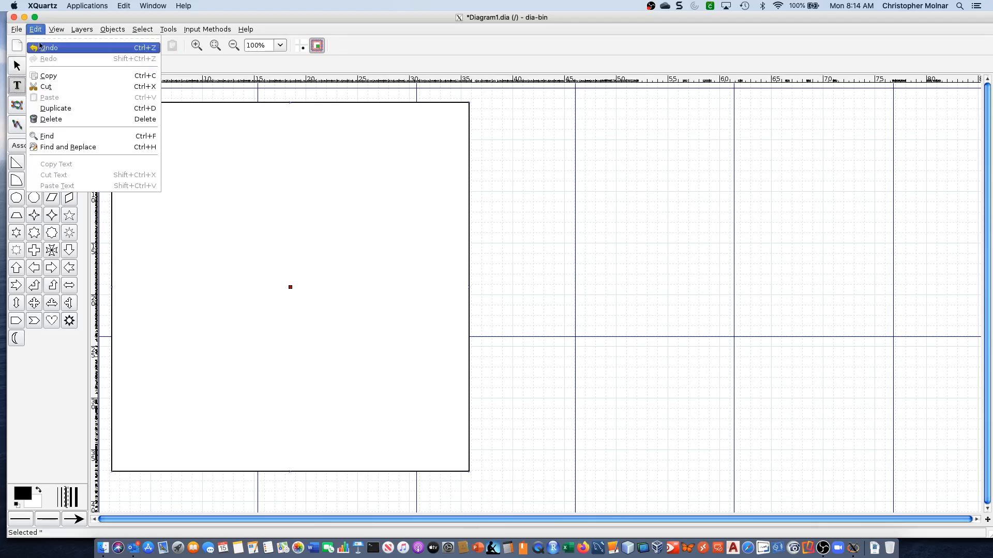
click(38, 45)
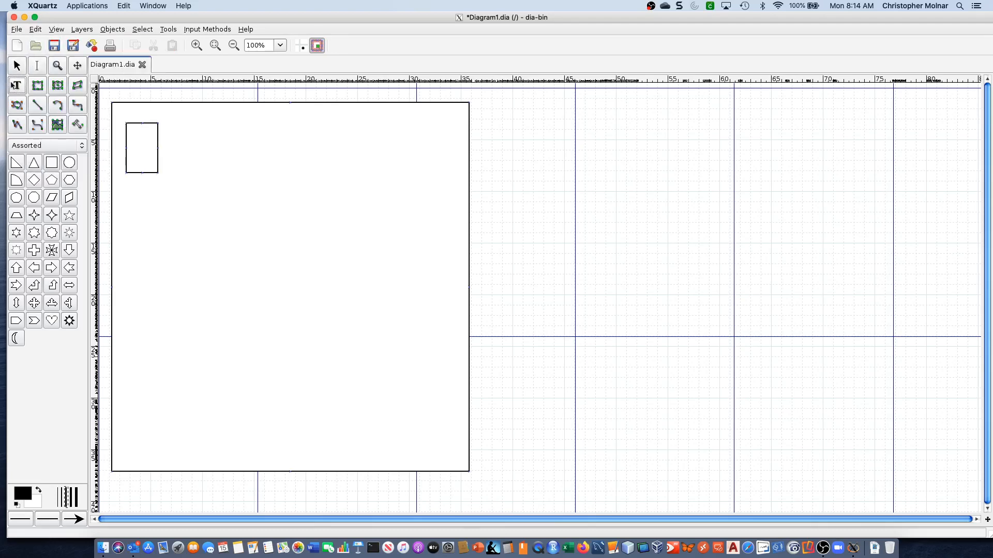
Step: Add the text label "Initial Sorting Table" and place it immediately right of the small upright box
click(164, 124)
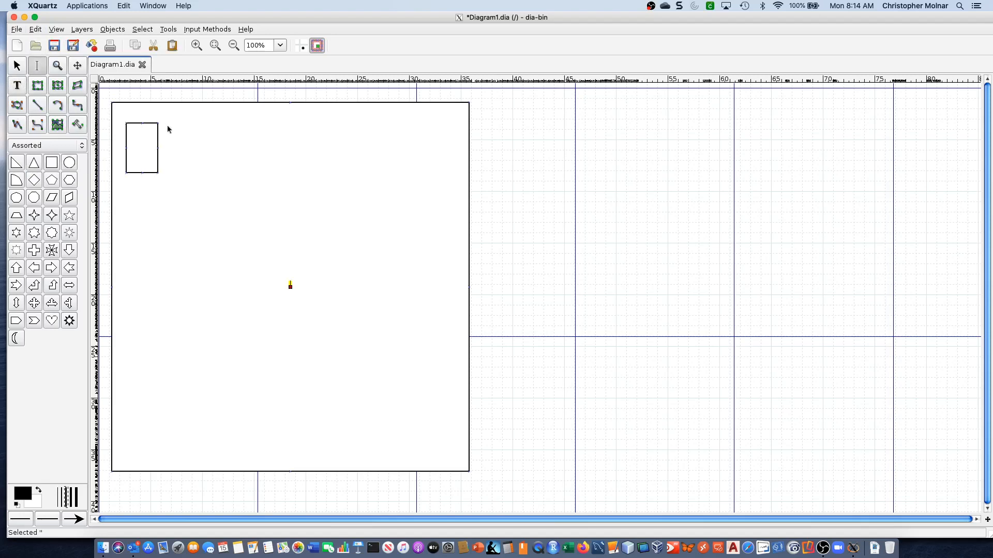
text(Initial Sorting Table)
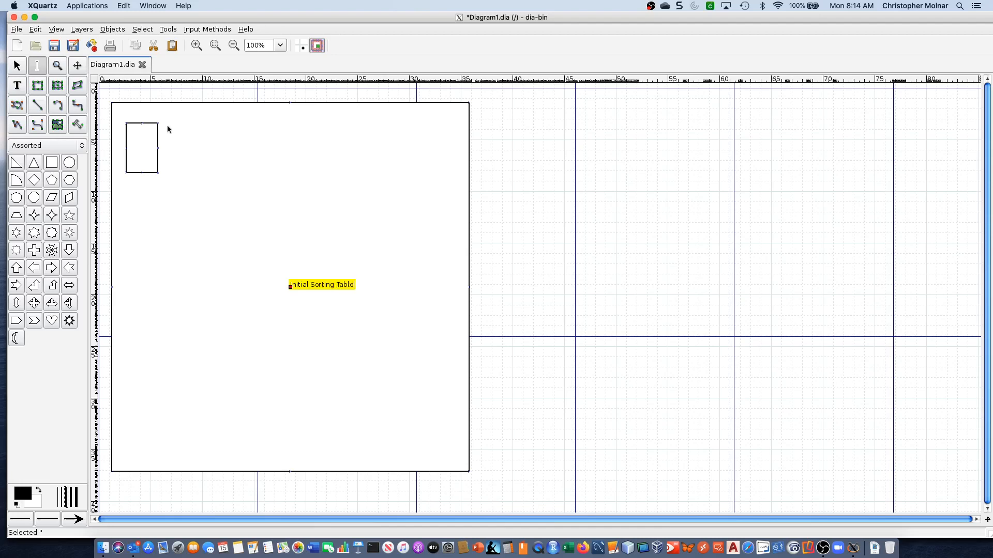
click(217, 155)
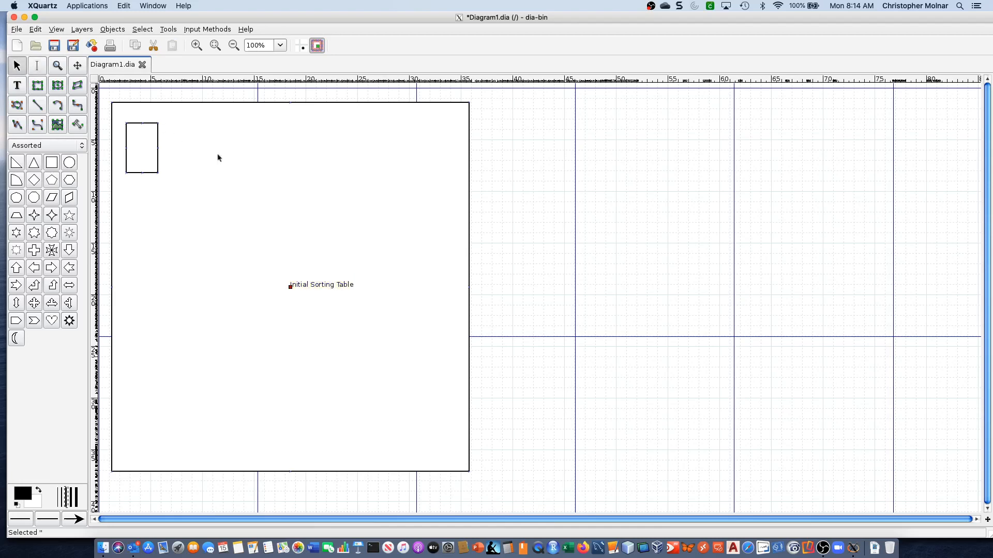
drag(333, 284, 177, 143)
mouse_move(176, 145)
mouse_down()
mouse_move(200, 146)
mouse_move(187, 112)
mouse_move(194, 149)
mouse_up()
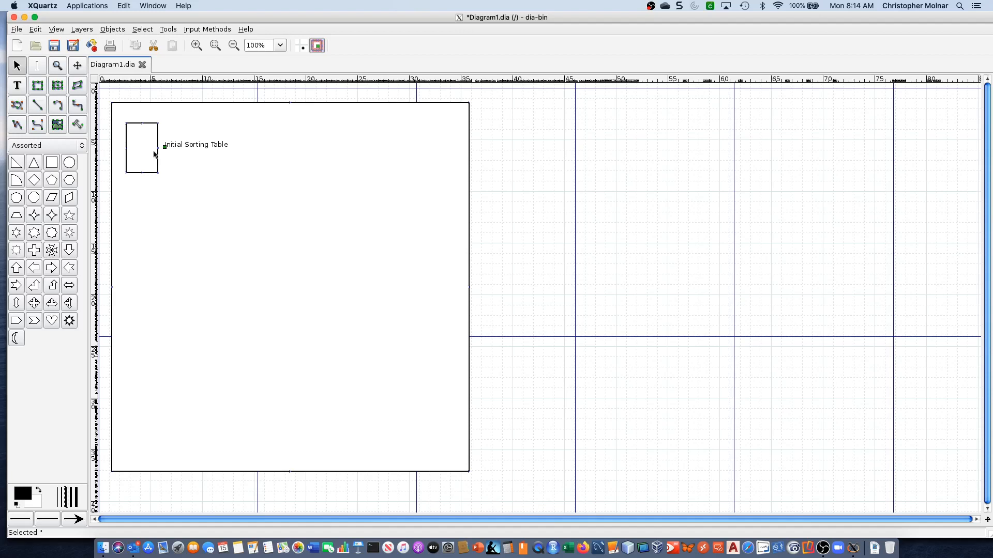
Step: Draw a perfect square about 3 units wide directly below the Initial Sorting Table box
click(51, 163)
drag(127, 188, 130, 250)
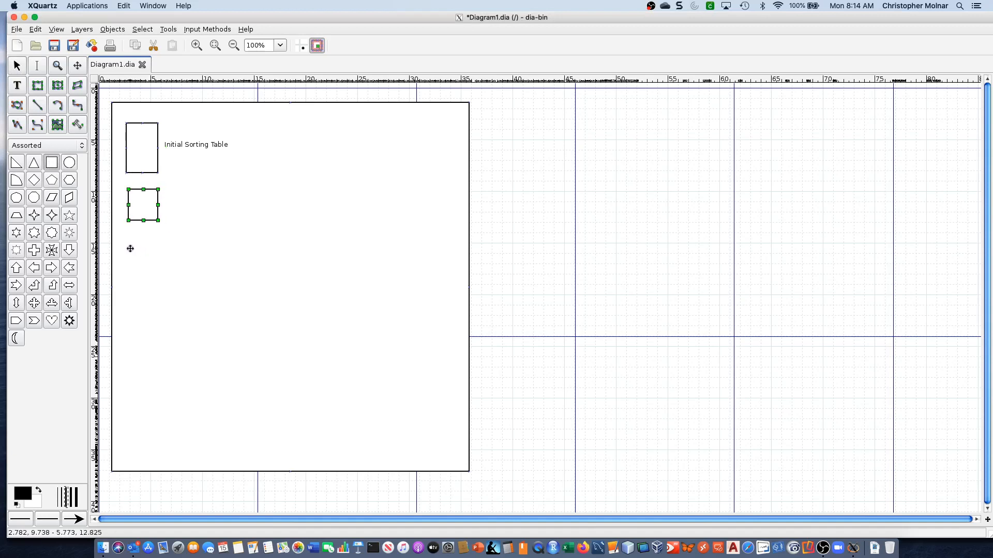
click(168, 208)
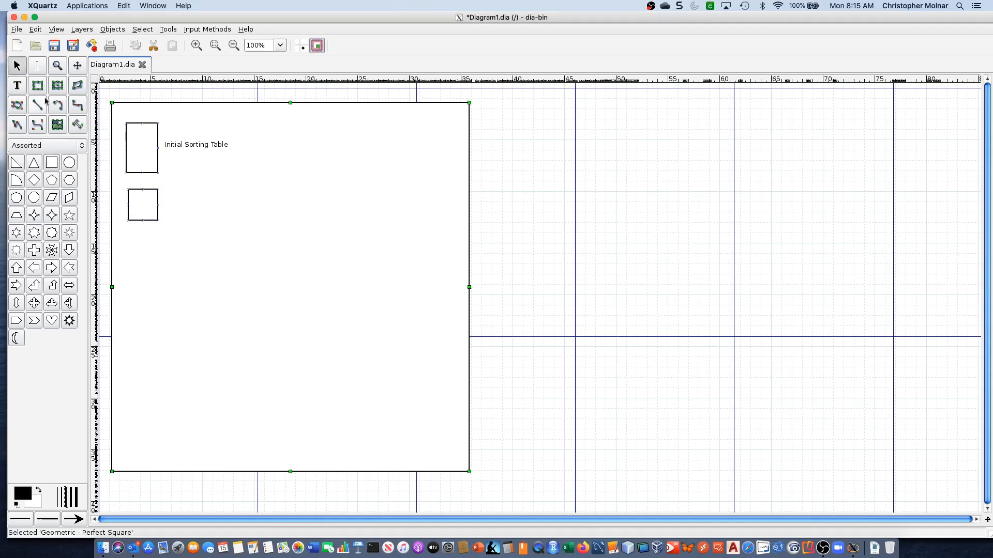
Step: Add the text label "Quality Check" and place it immediately right of the small square below the Initial Sorting Table box
click(17, 86)
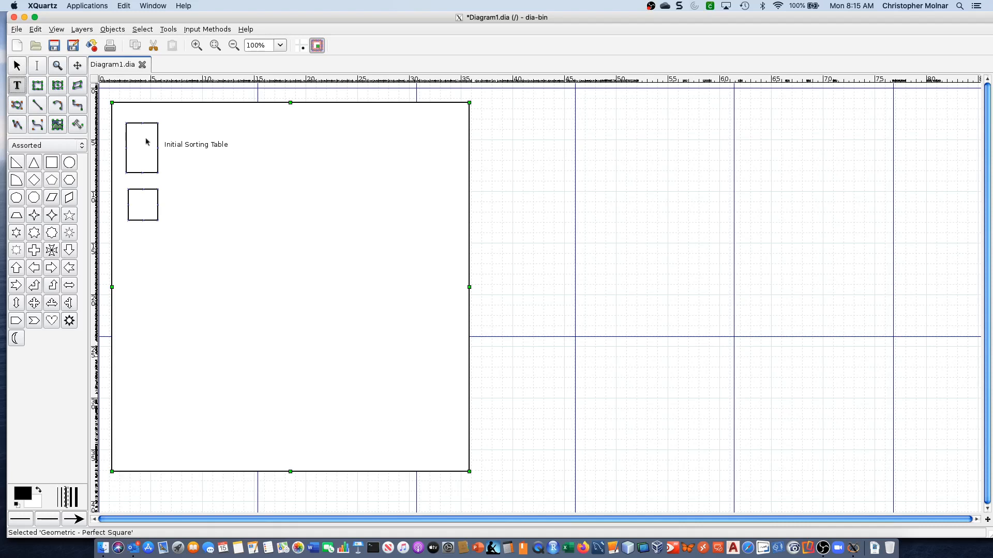
click(173, 209)
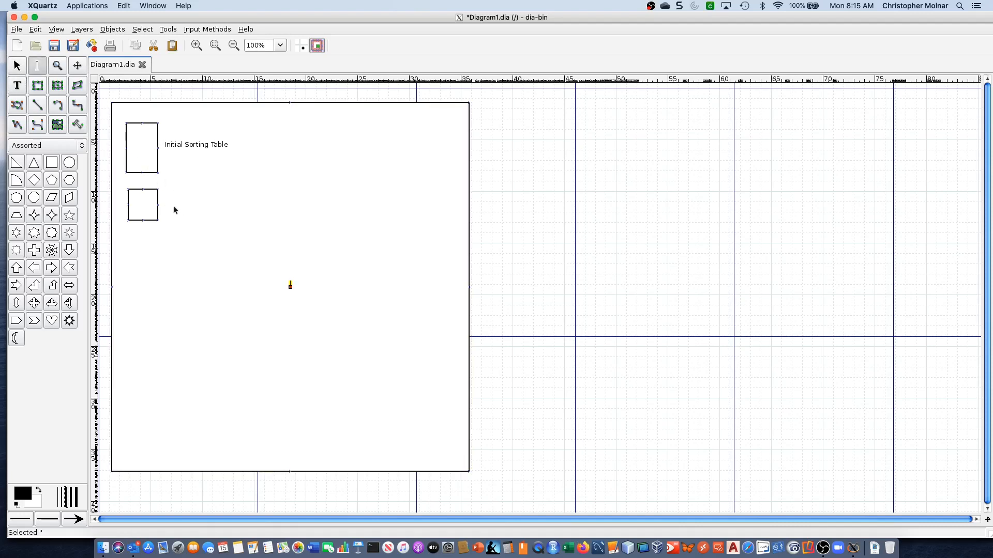
text(Quality Check)
key(Escape)
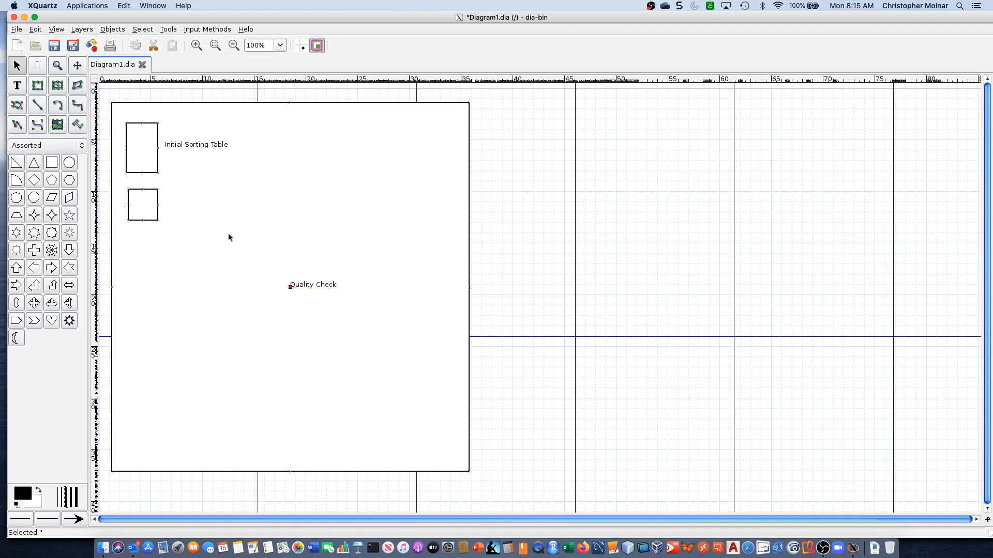
drag(291, 286, 172, 203)
Step: Draw a box about 2.5 units wide and 3.5 units high directly below the Quality Check square
click(51, 163)
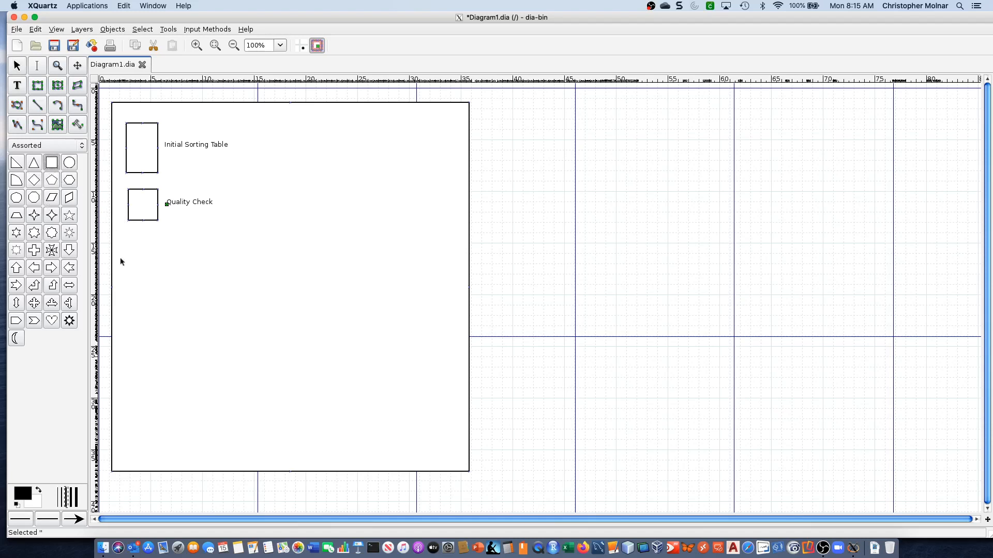
click(37, 87)
drag(130, 233, 157, 271)
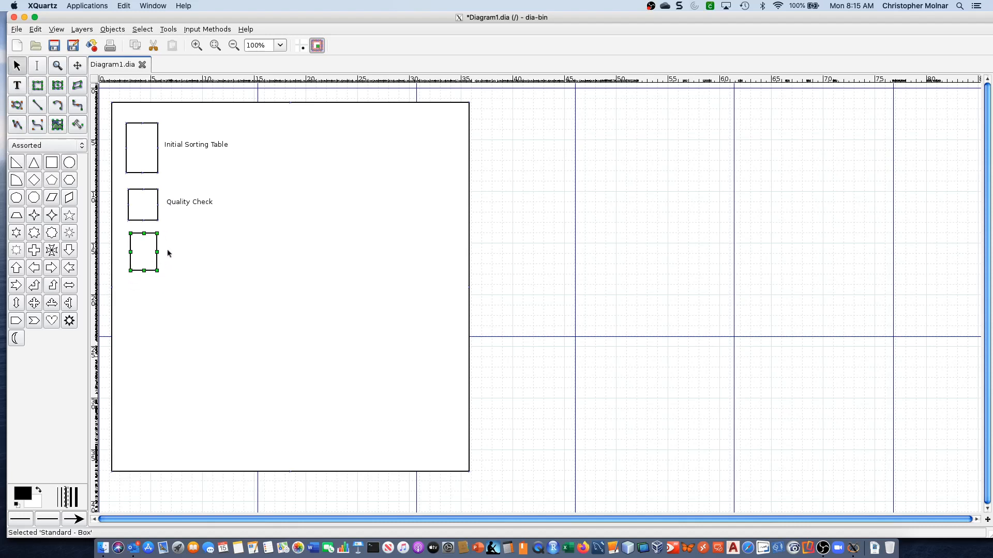
Step: Add the text label "Scanner 1" and place it right of the box below the Quality Check square
click(16, 87)
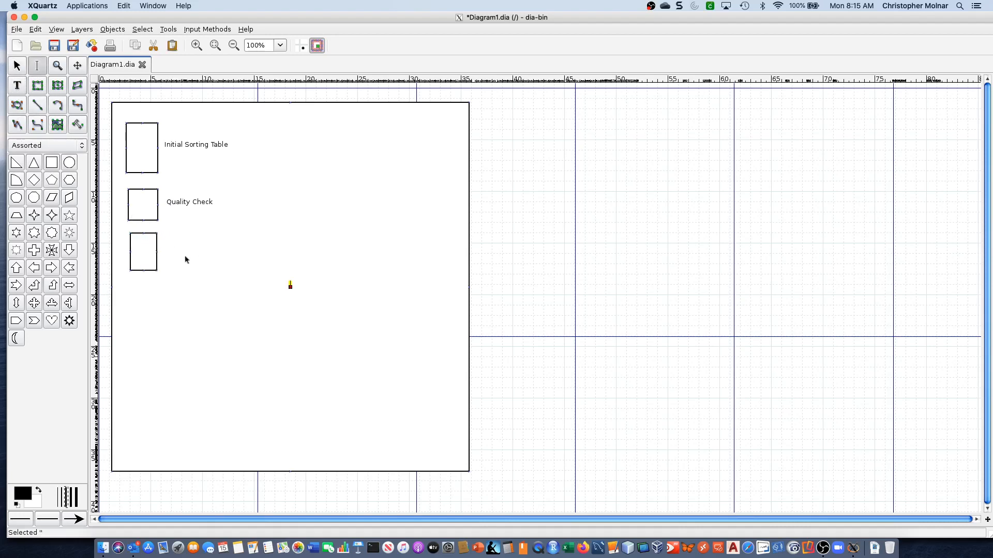
text(Scanner 1)
key(Escape)
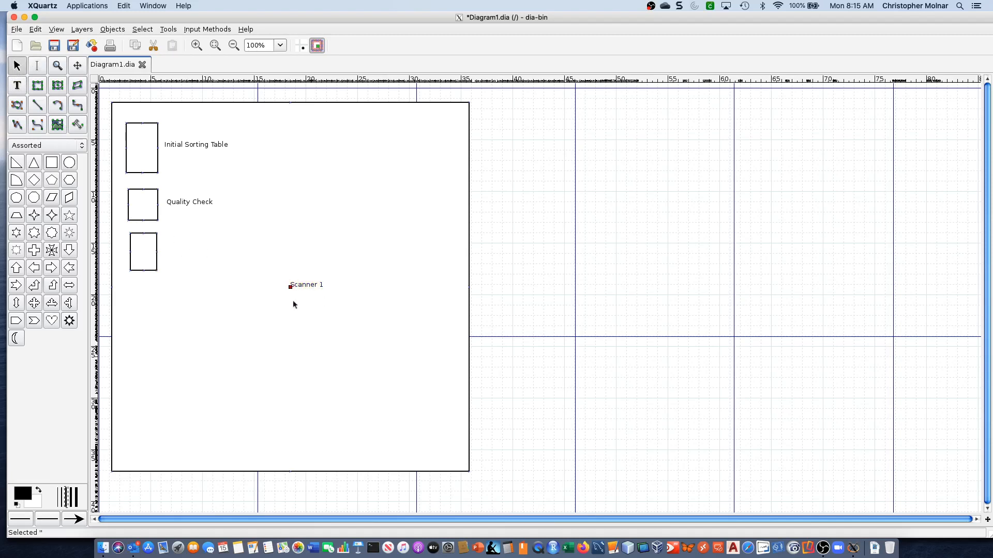
drag(303, 286, 183, 253)
Step: Draw a perfect square about 2.5 units wide directly below the Scanner 1 box
click(142, 268)
key(ctrl+c)
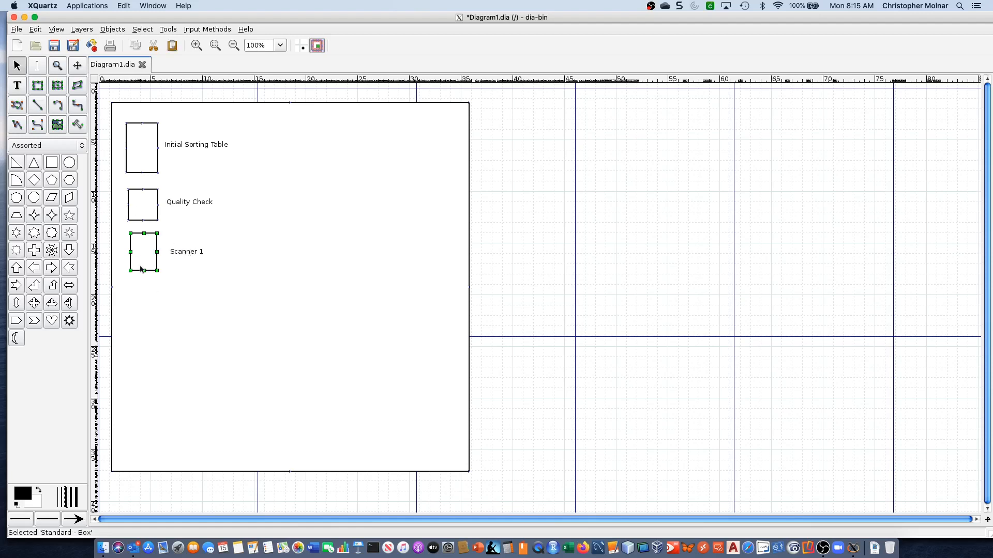
click(141, 296)
click(51, 164)
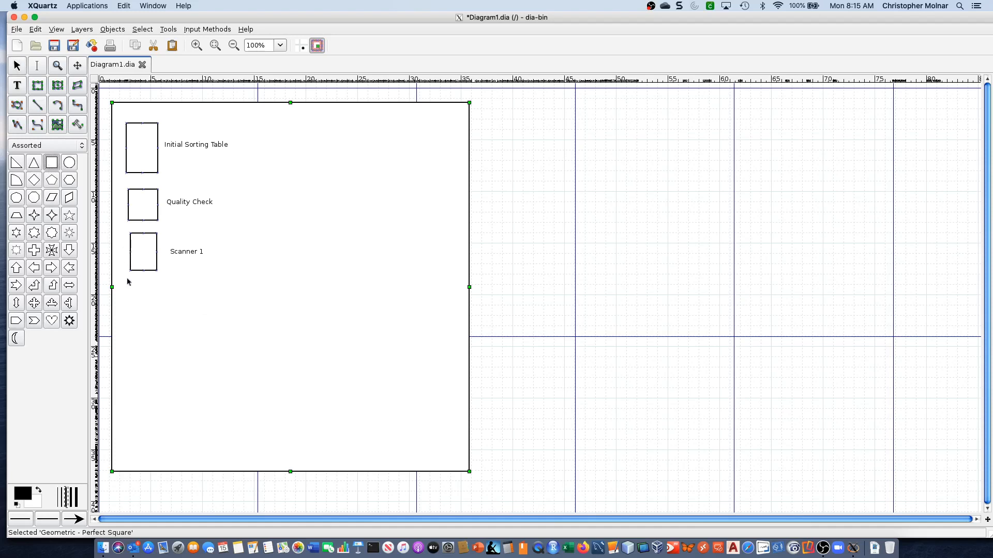
mouse_move(130, 280)
mouse_down()
mouse_move(158, 308)
mouse_move(132, 330)
mouse_up()
Step: Shorten the Scanner 1 box slightly from its lower edge, to about 3 units high
click(147, 270)
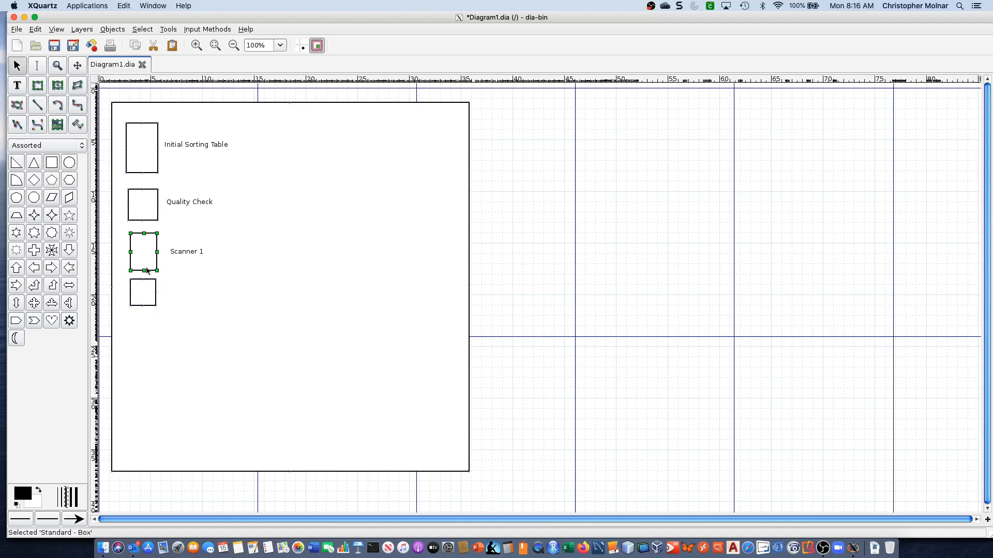
drag(145, 272, 145, 268)
click(198, 298)
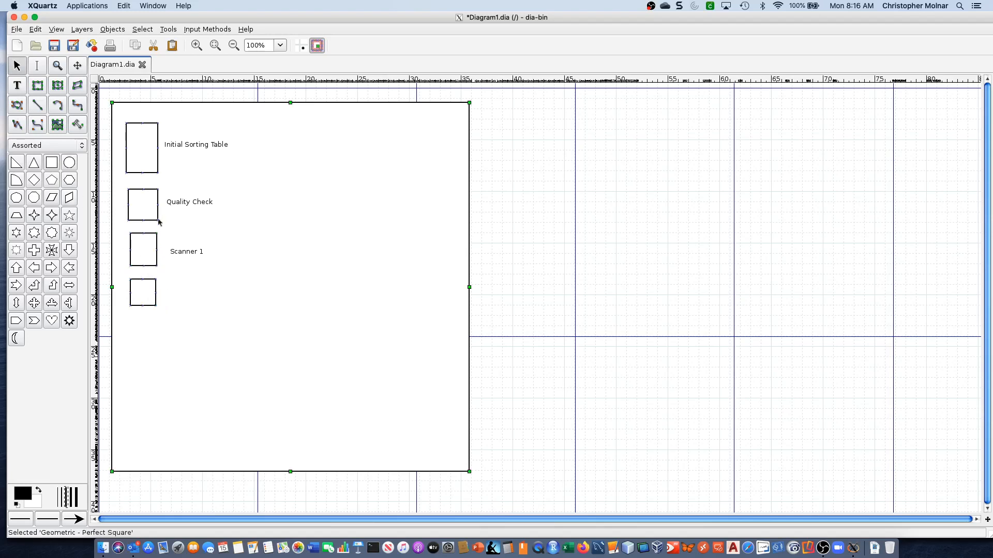
Step: Add the text label "Scanner 2" and place it right of the square below the Scanner 1 box
click(17, 86)
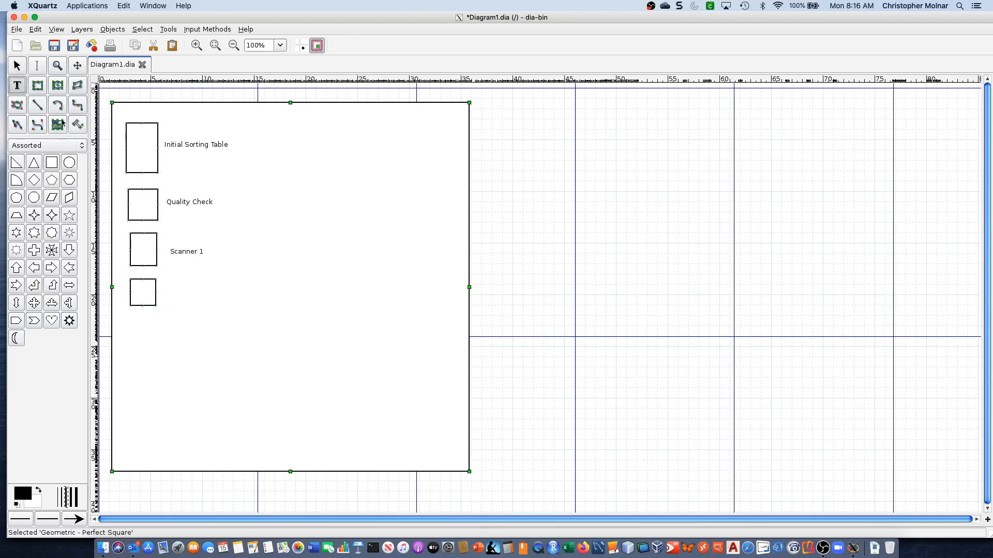
click(171, 284)
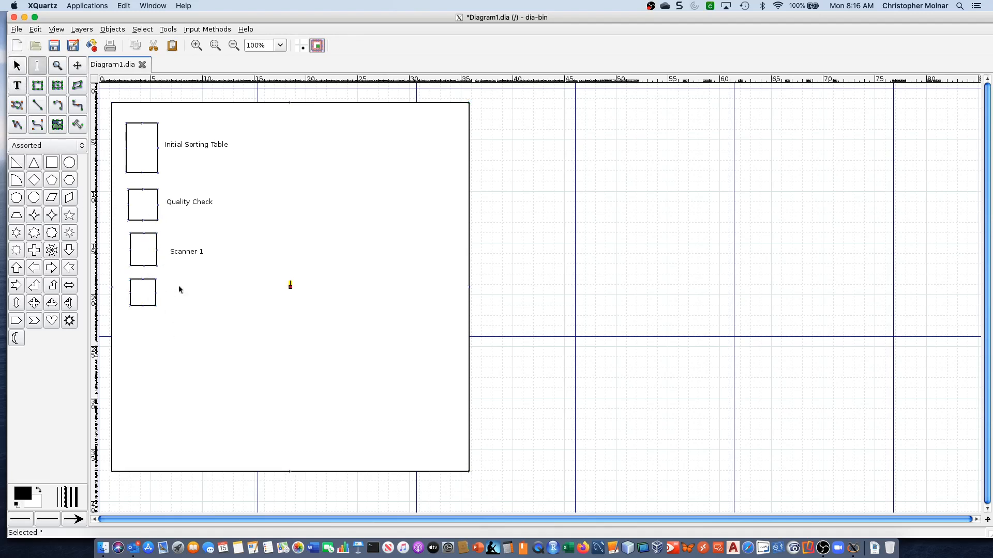
text(Scanner 2)
key(Escape)
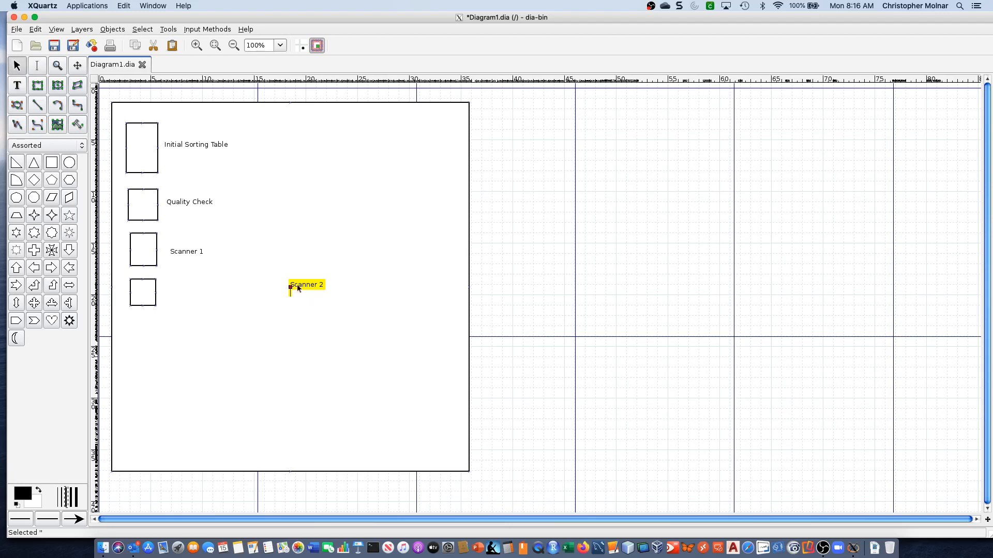
drag(295, 286, 179, 294)
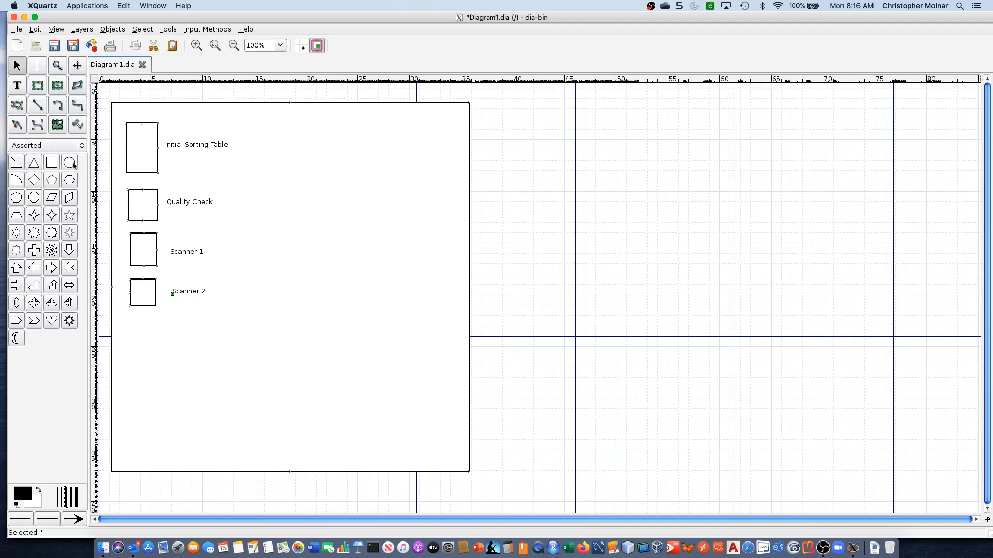
Step: Draw a perfect square about 3.5 units wide in the upper-right part of the large square, level with the Initial Sorting Table
click(51, 163)
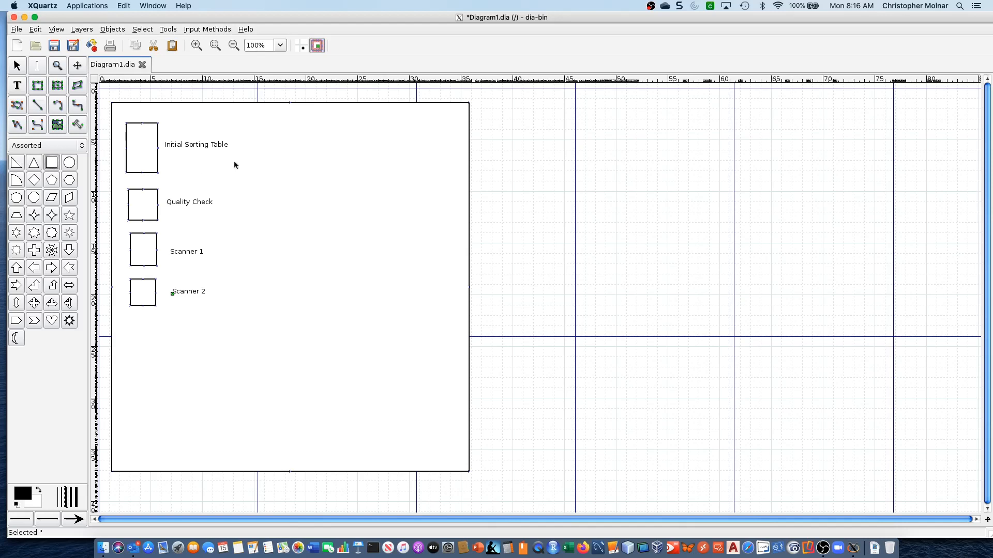
drag(354, 141, 377, 180)
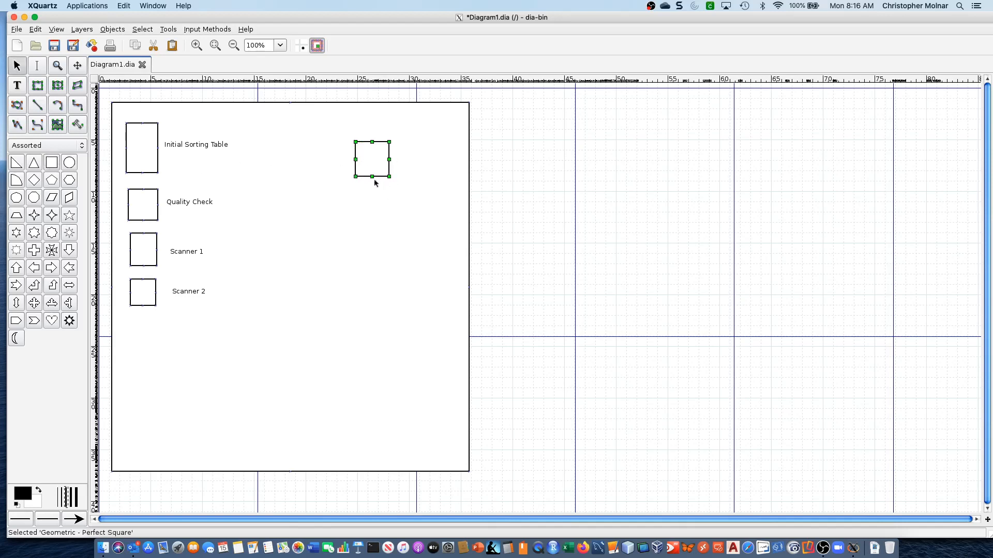
click(258, 188)
Step: Add the text label "Shredding Bin" and place it immediately right of the square in the upper-right part of the layout
click(17, 85)
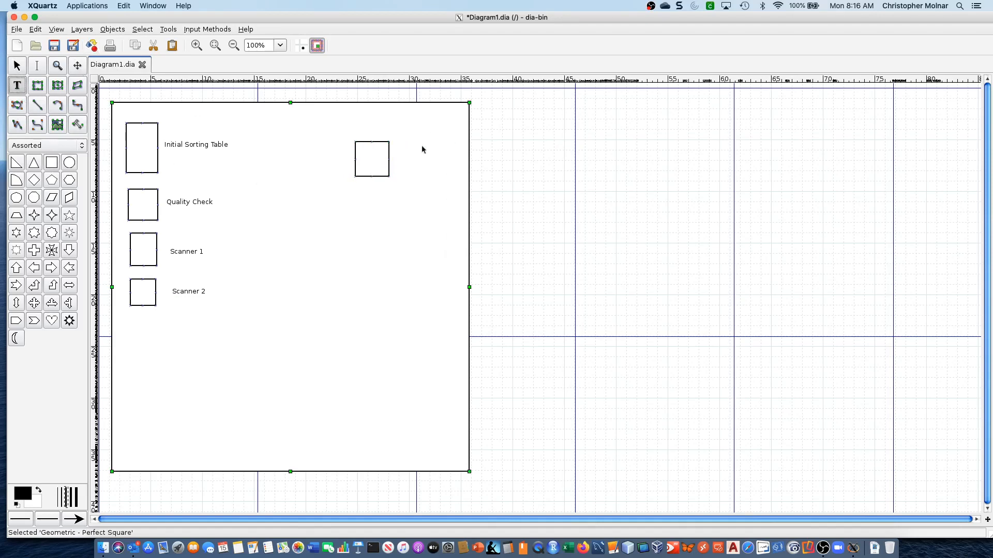
click(384, 163)
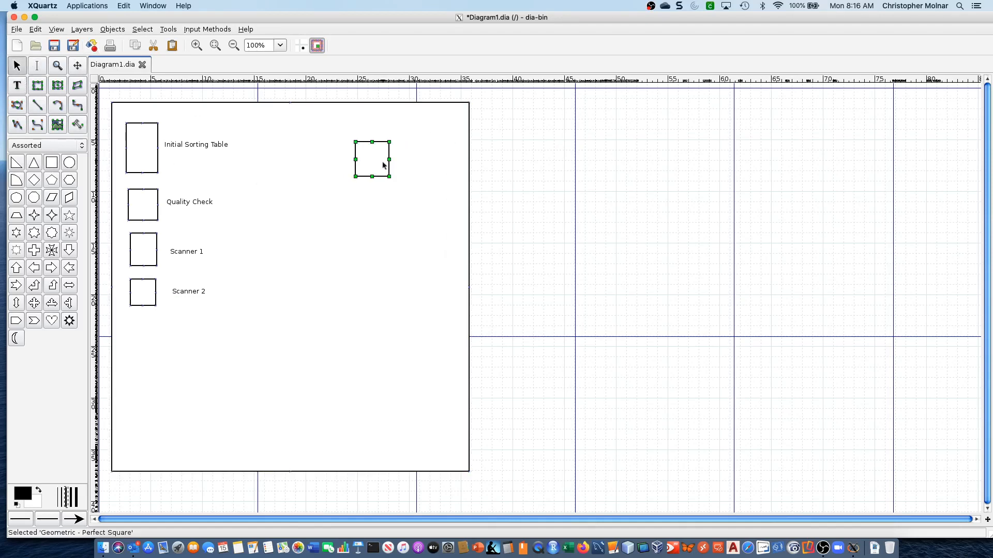
click(17, 86)
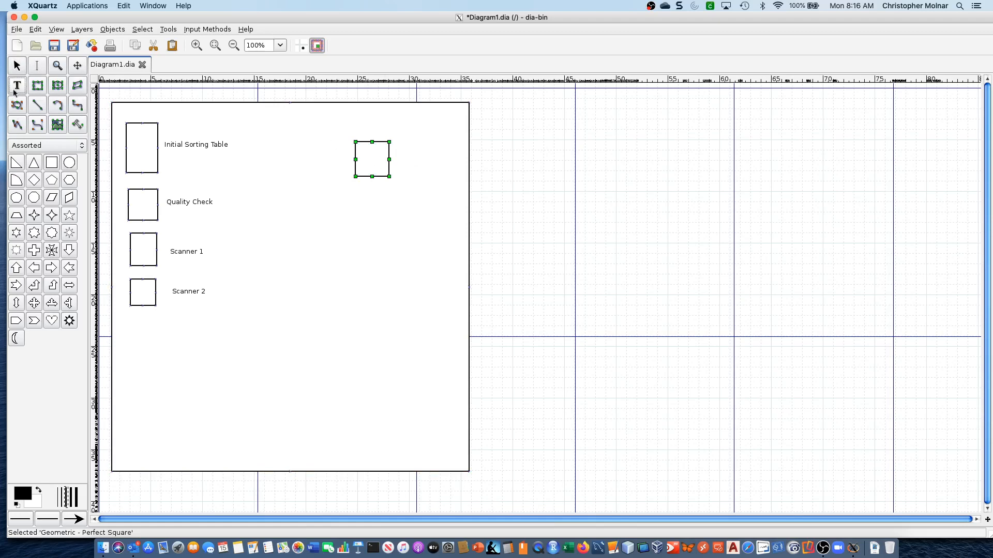
click(402, 178)
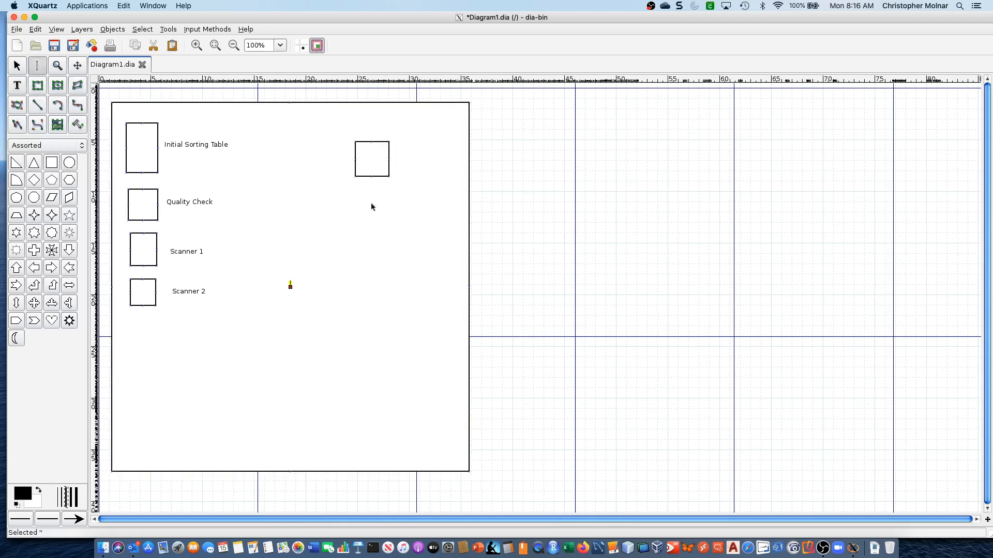
text(Shreddew)
key(BackSpace)
text(ing Bin)
key(Escape)
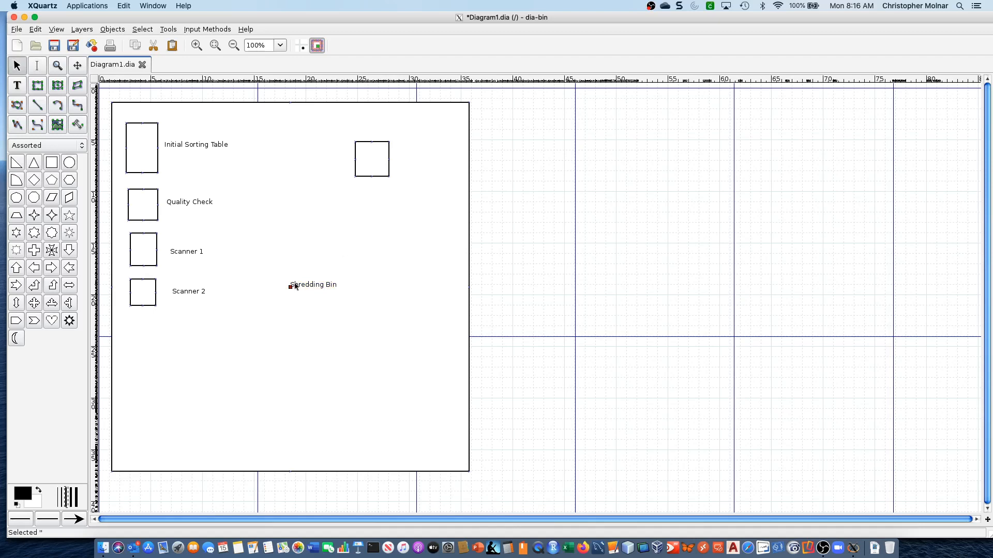
drag(294, 287, 395, 157)
click(374, 273)
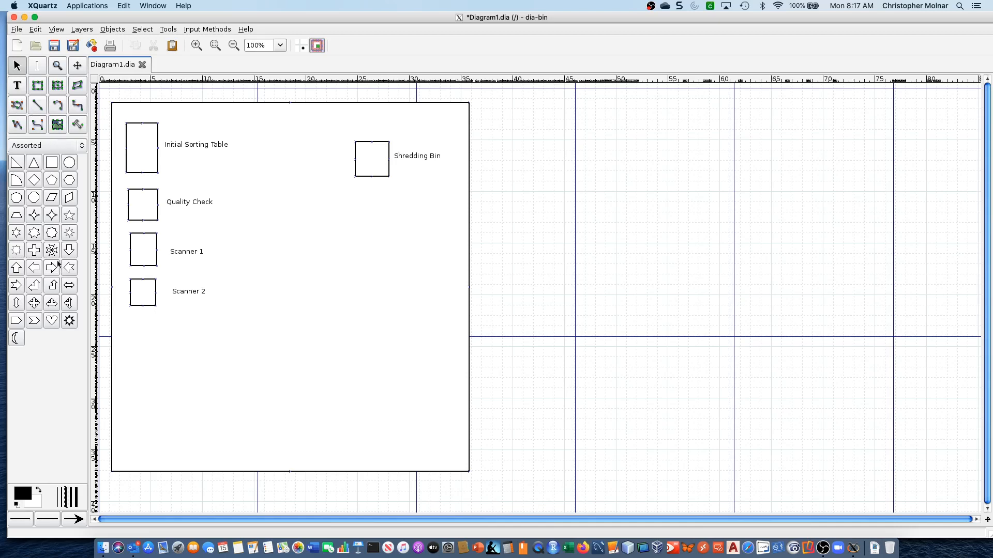
Step: Place one down arrow between the Initial Sorting Table and Quality Check labels and another between the Quality Check and Scanner 1 labels
click(69, 251)
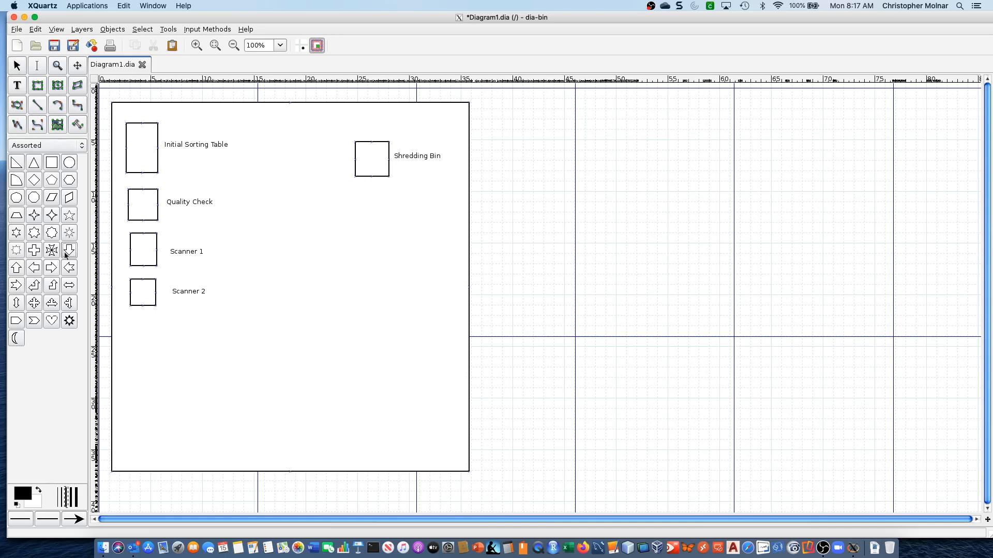
click(189, 173)
drag(195, 173, 190, 168)
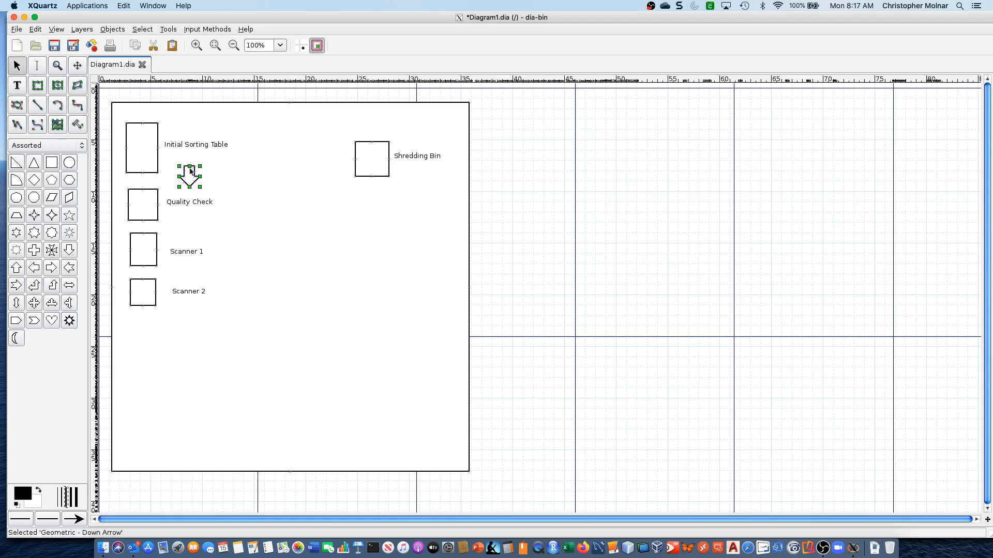
click(69, 249)
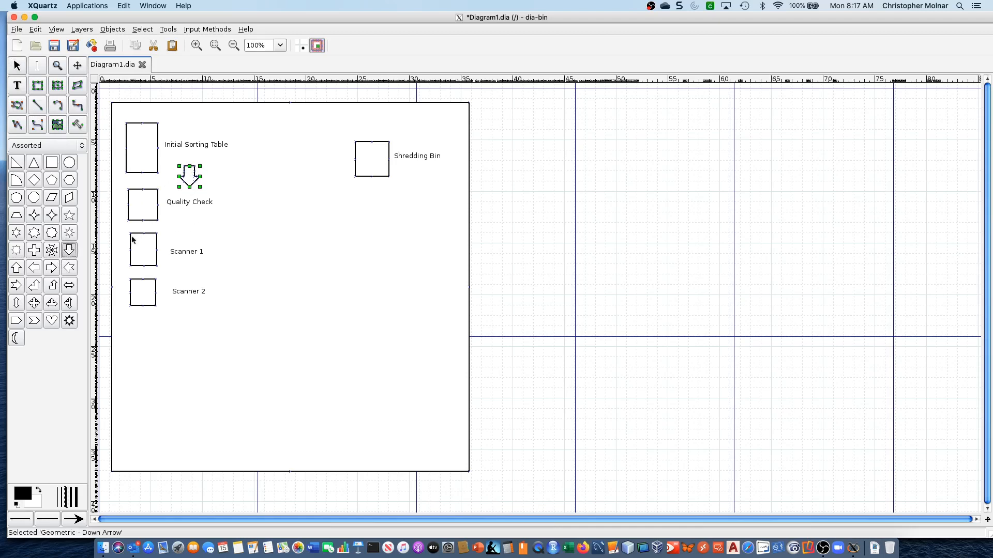
click(190, 228)
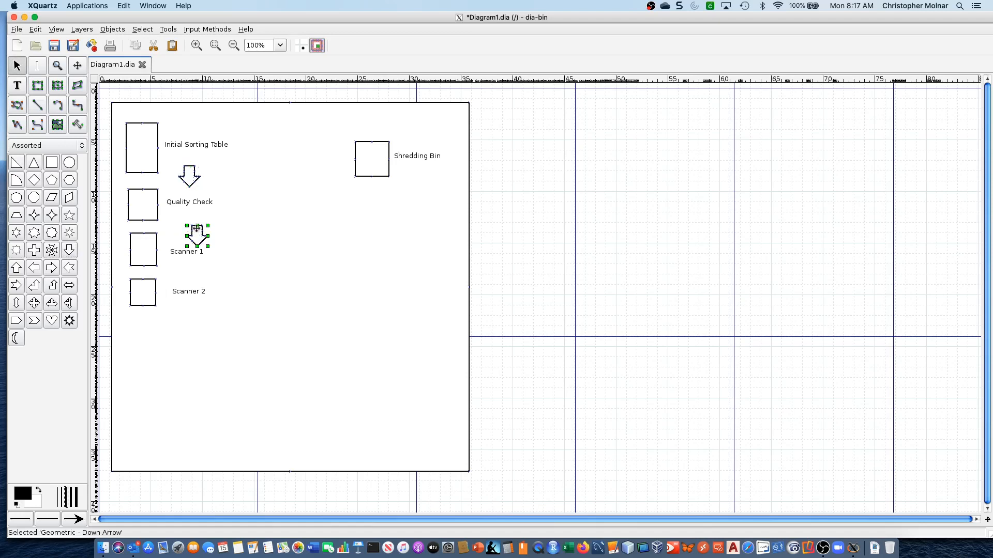
drag(196, 228, 190, 223)
Step: Add a third down arrow and position it directly below the Scanner 2 label, aligned with the other arrows
click(67, 255)
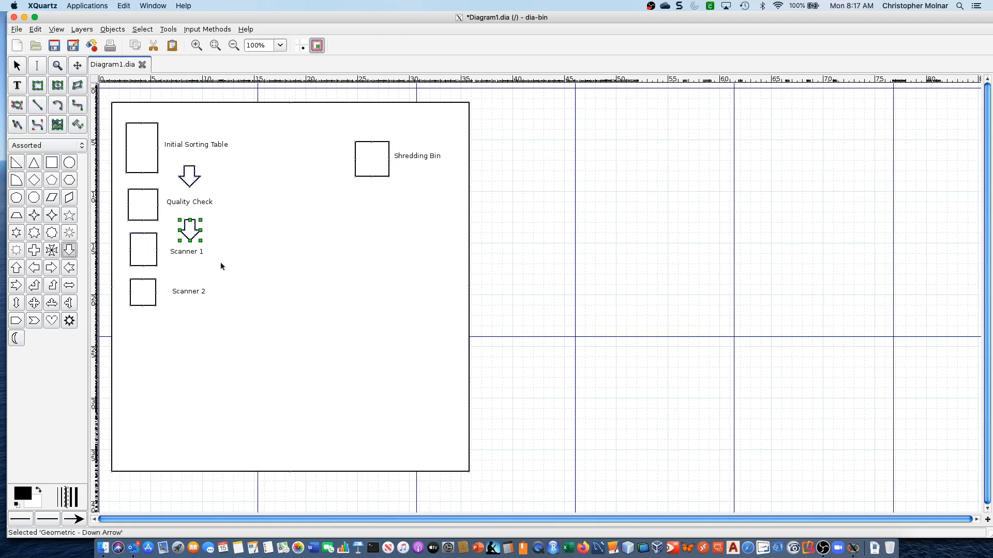
click(220, 218)
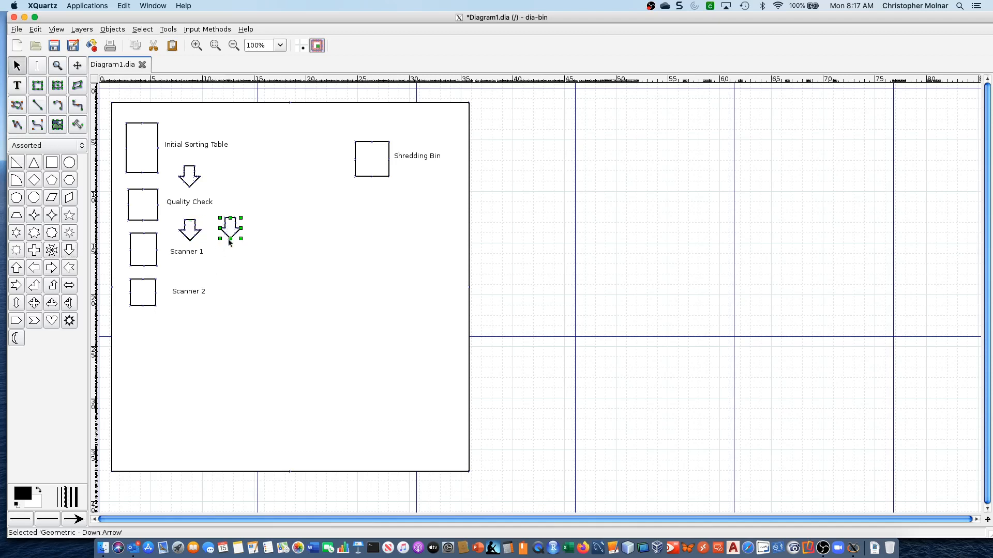
drag(229, 240, 196, 318)
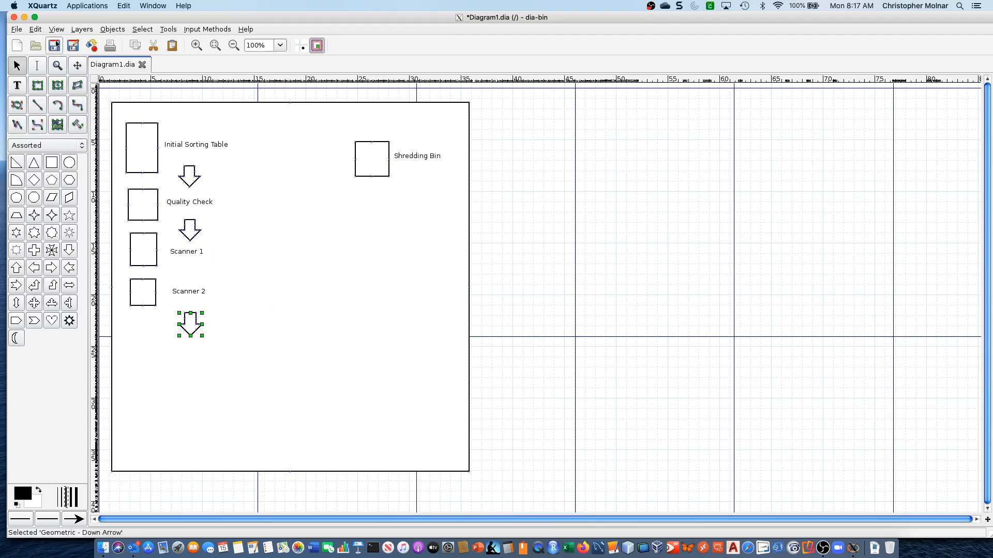
Step: Save the diagram in the user's home folder, naming the file with the author's surname followed by "_workflow_area" and the .dia extension
click(16, 30)
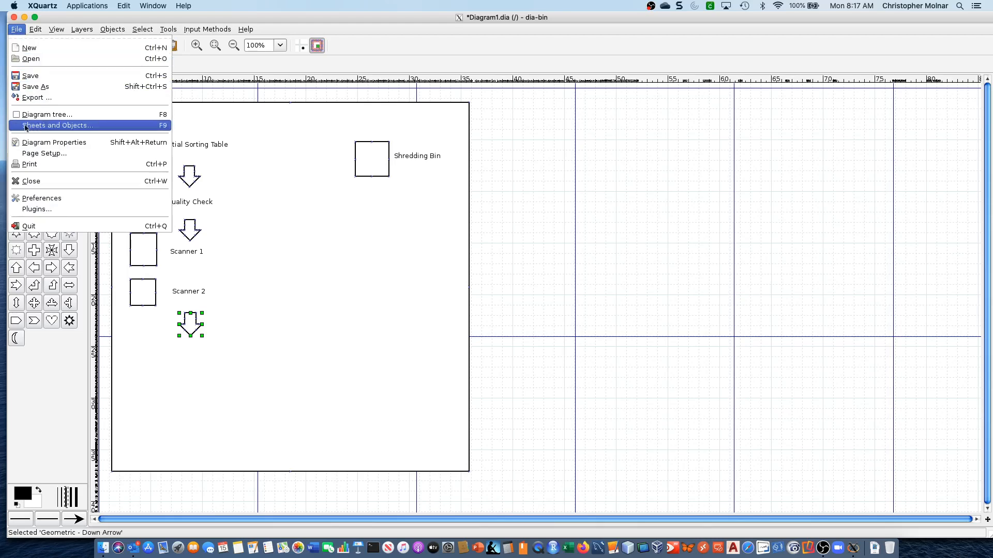
click(24, 86)
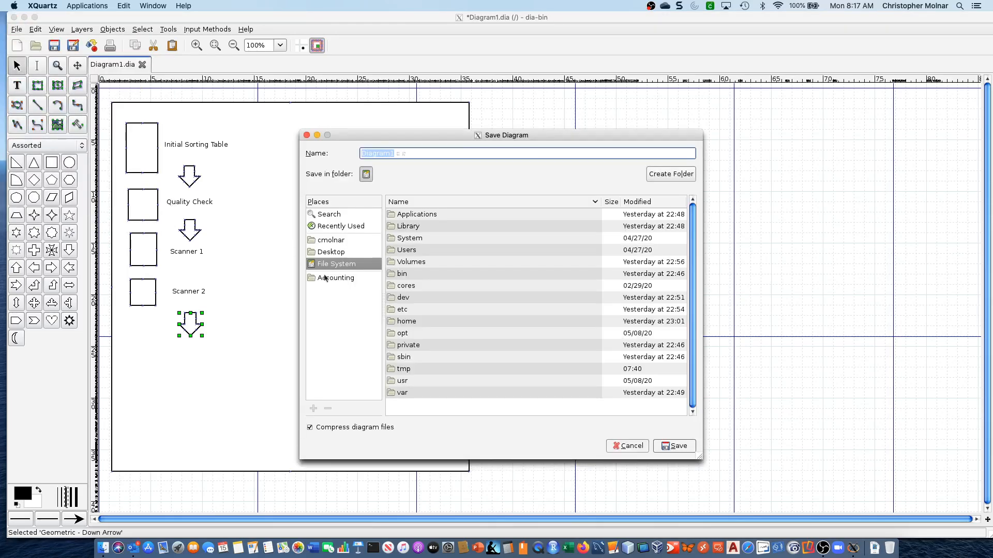
click(339, 243)
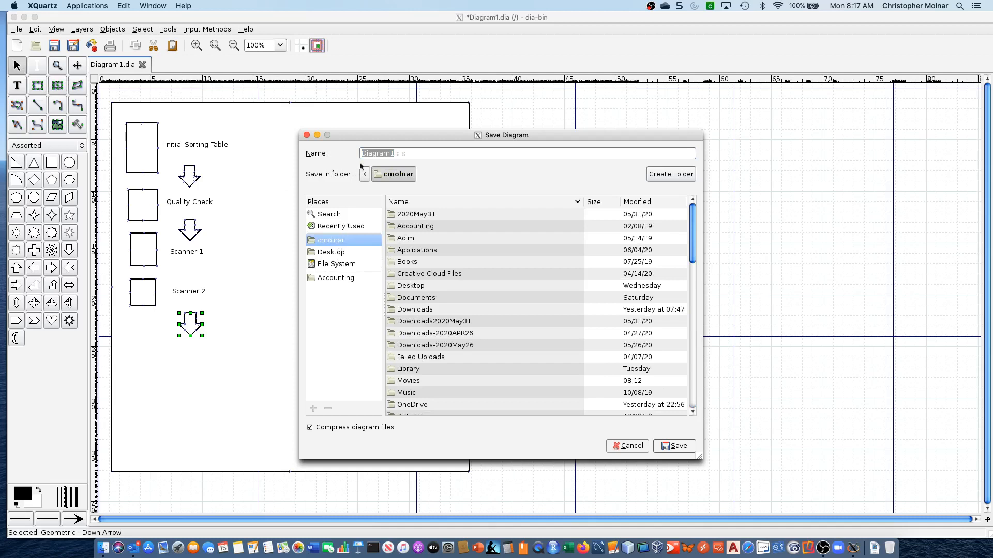
text(molnar_dia)
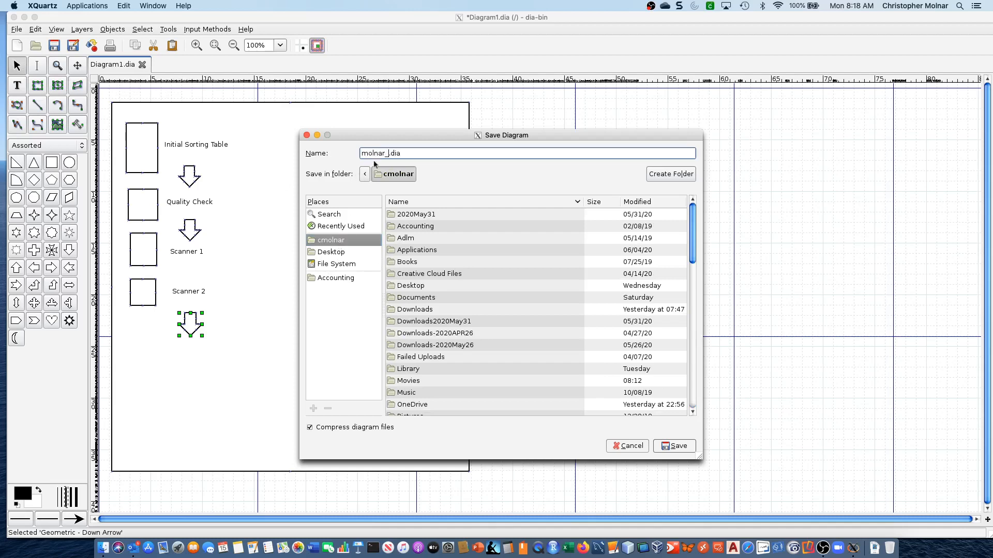
text(workflow_area)
key(Return)
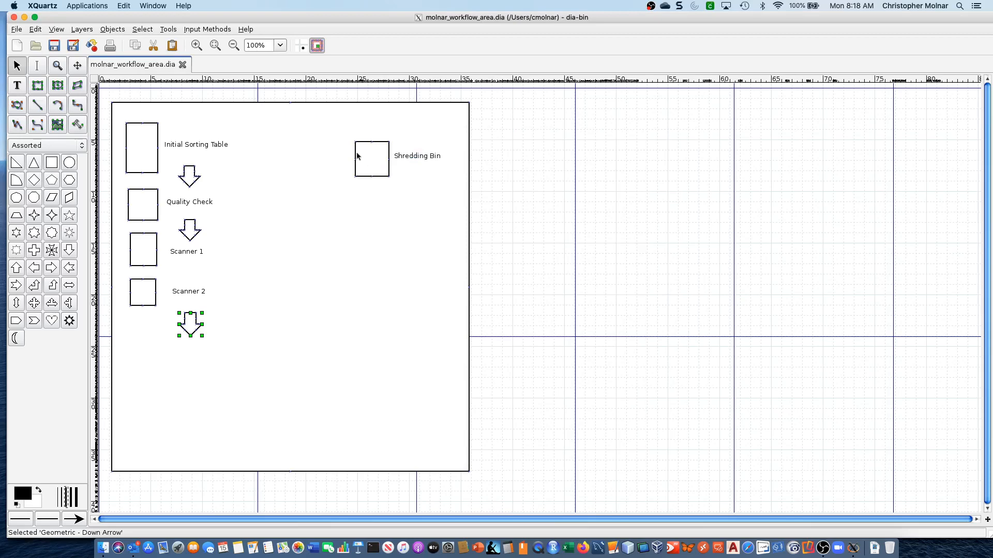